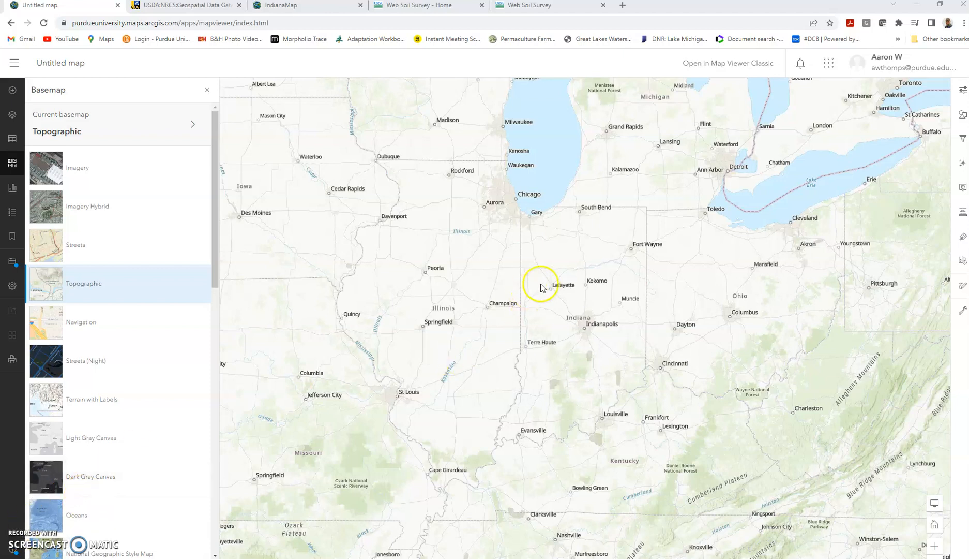
Locate West Lafayette and the Purdue University campus on the Topographic basemap at street level.
scroll(558, 264, "up", 2)
scroll(556, 269, "up", 3)
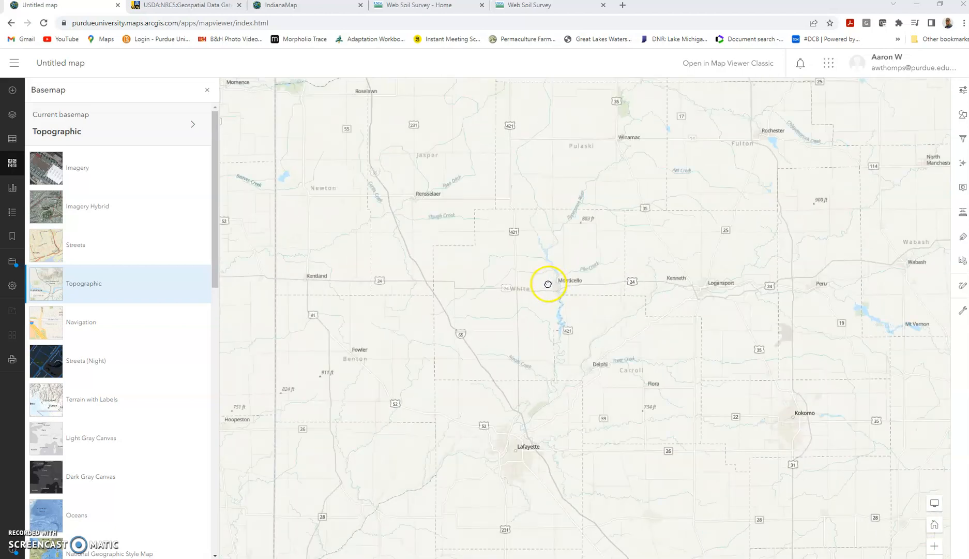
scroll(507, 464, "up", 4)
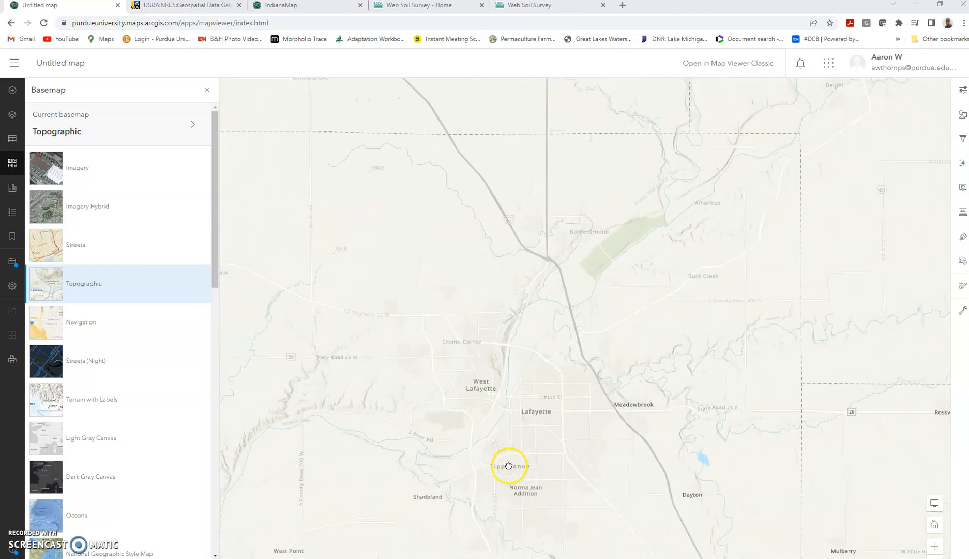
left_click_drag(460, 384, 486, 395)
scroll(476, 372, "up", 2)
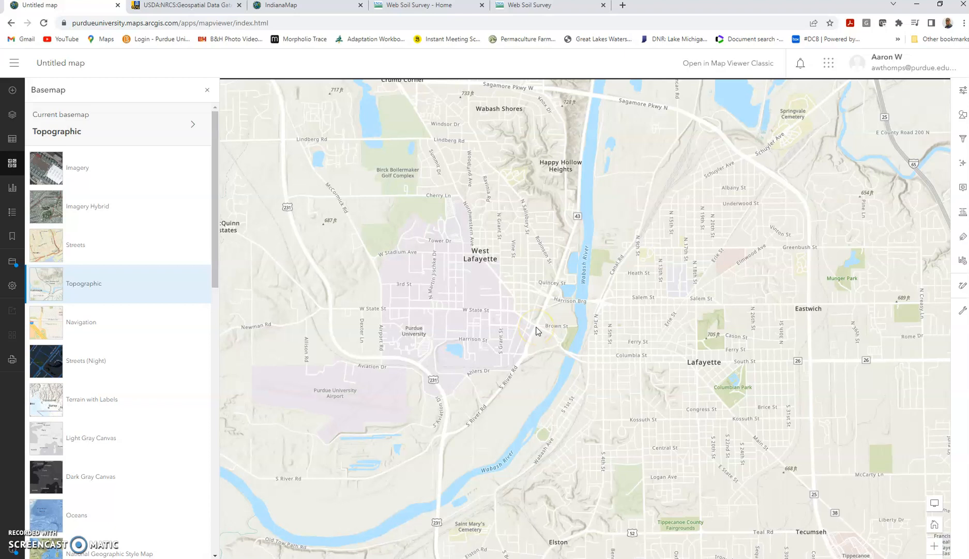
Follow the terrain north from West Lafayette past Monon to examine the lakes and wetlands around Ryan Ditch, west of Radioville.
left_click_drag(610, 123, 560, 362)
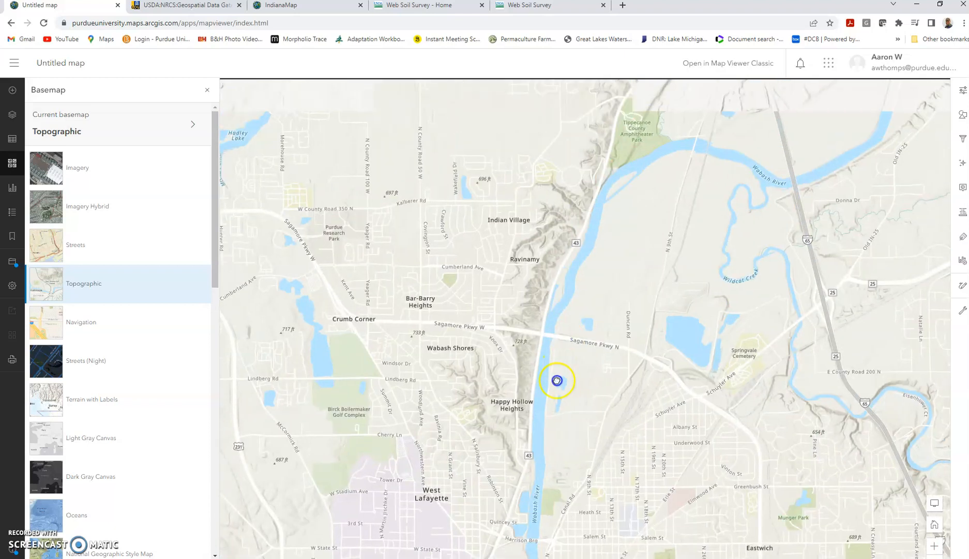
scroll(560, 363, "down", 2)
left_click_drag(596, 181, 552, 520)
left_click_drag(558, 282, 539, 525)
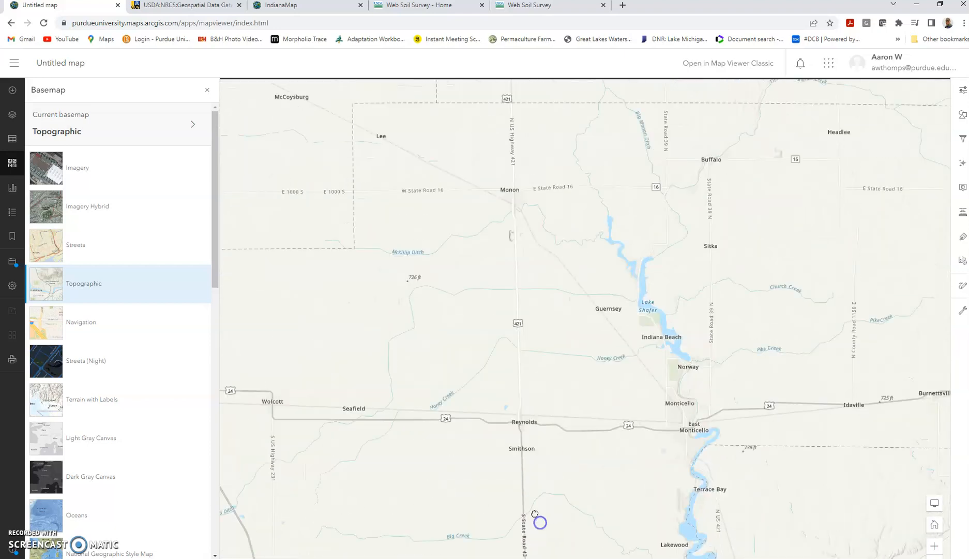
left_click_drag(556, 259, 545, 426)
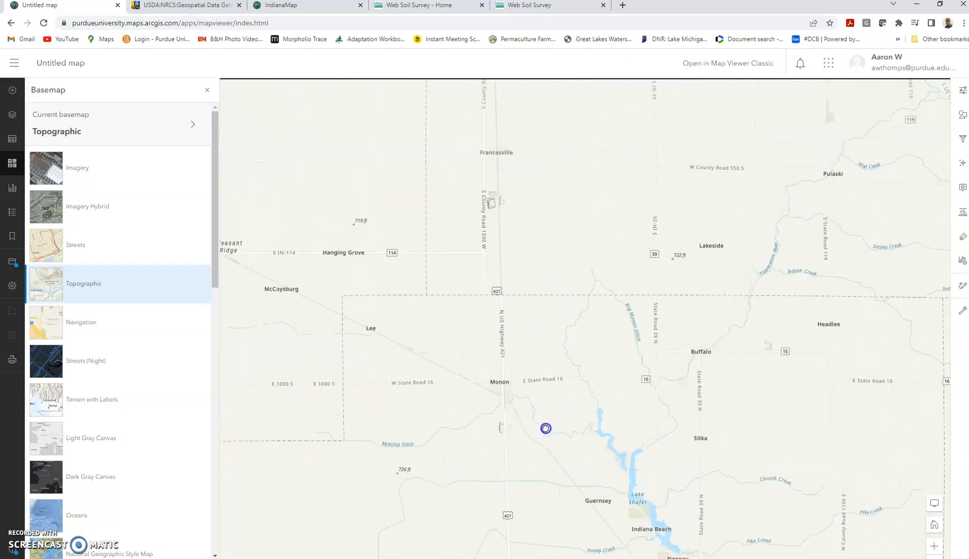
left_click_drag(552, 198, 567, 429)
mouse_move(566, 268)
left_mouse_down()
mouse_move(582, 342)
mouse_move(670, 411)
left_mouse_up()
left_click_drag(661, 207, 667, 280)
scroll(530, 223, "up", 3)
left_click(625, 331)
left_click_drag(626, 331, 627, 291)
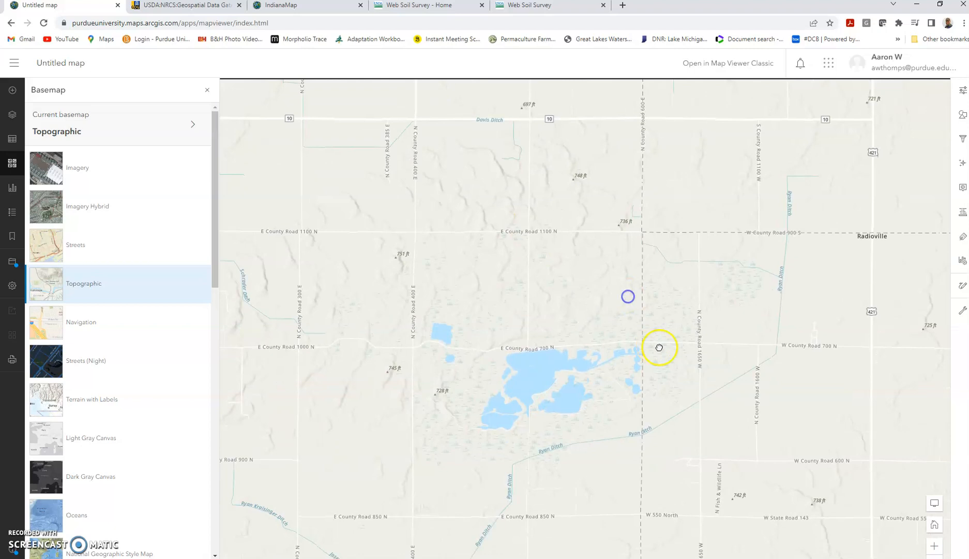
left_click(764, 314)
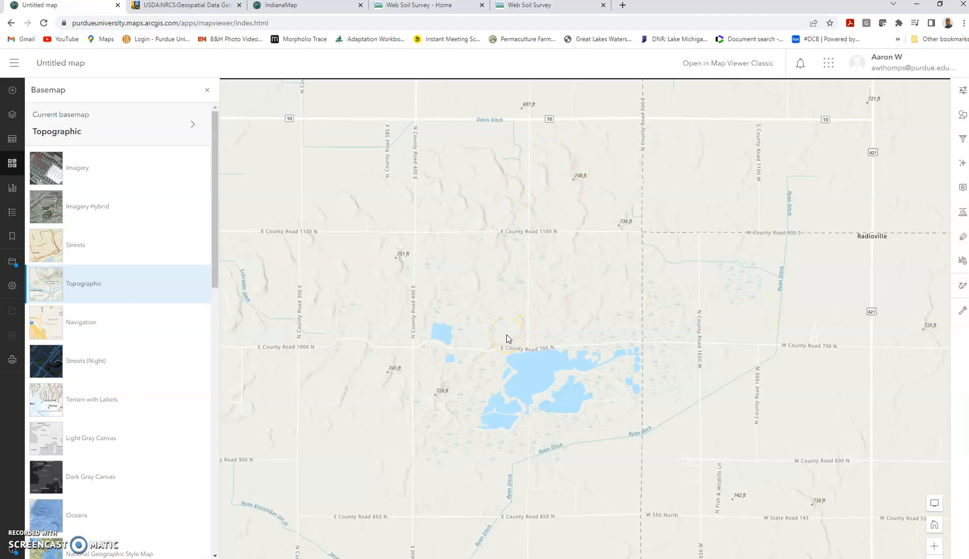
Try the Terrain with Labels, Light Gray Canvas and Dark Gray Canvas basemaps on the wetland area.
left_click(106, 433)
left_click(95, 412)
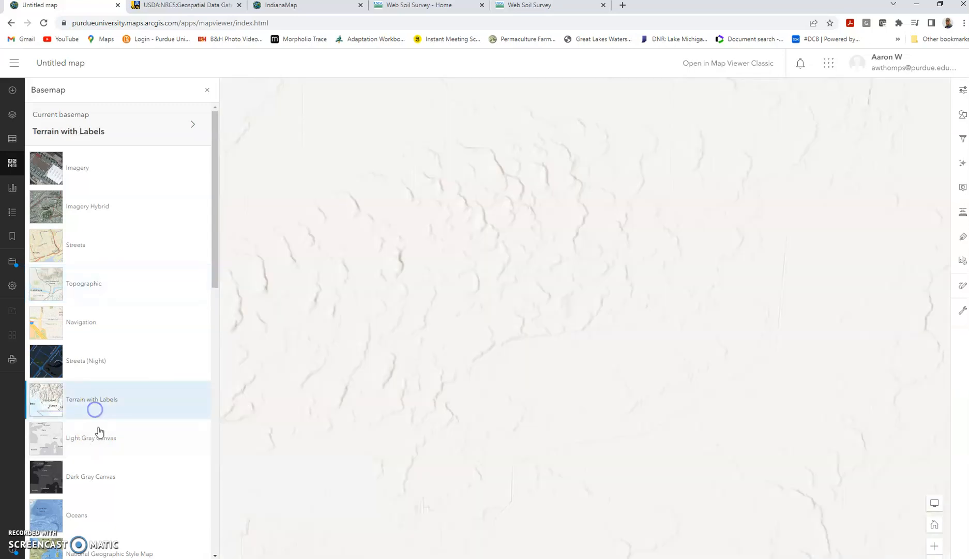
left_click(99, 452)
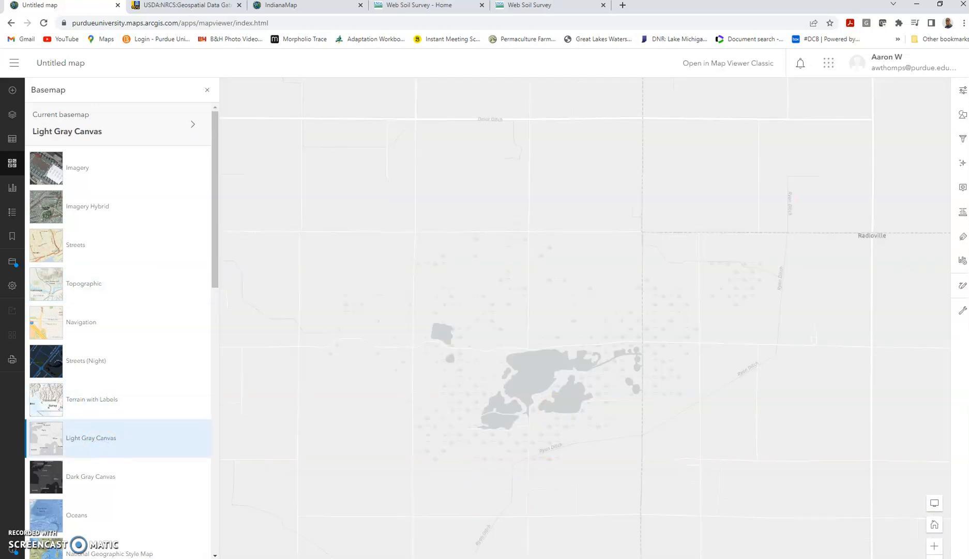
scroll(143, 442, "down", 3)
scroll(143, 443, "down", 1)
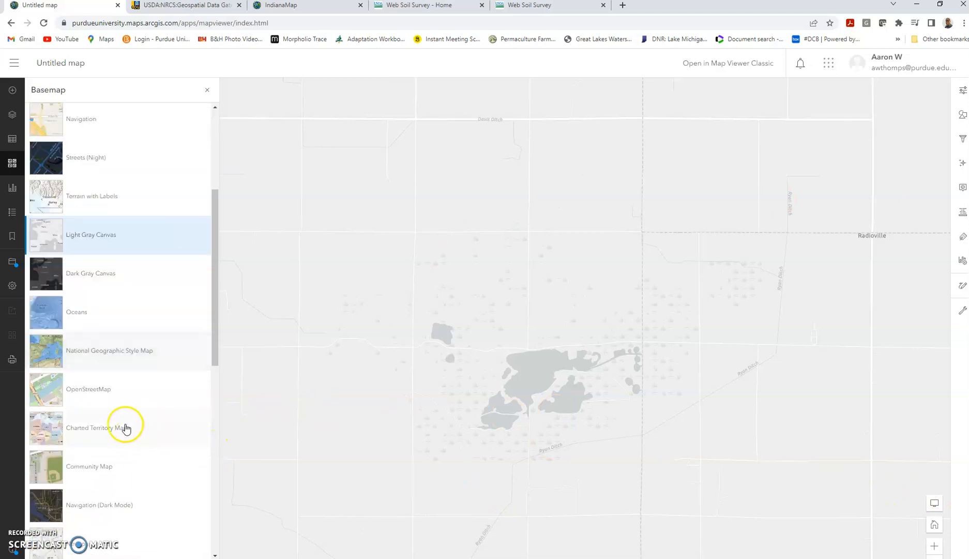
left_click(86, 272)
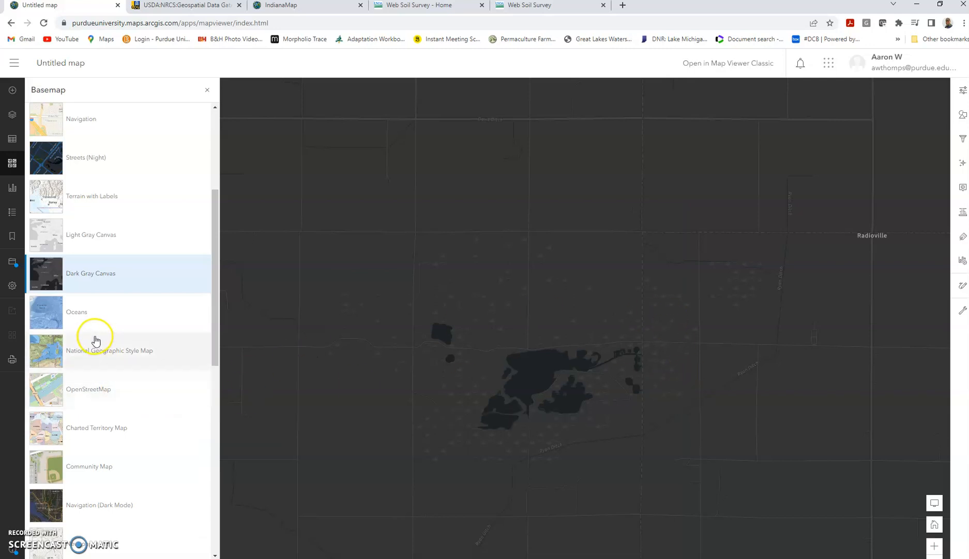
Try the Navigation (Dark Mode), Colored Pencil Map and USGS National Map basemaps.
scroll(113, 372, "down", 5)
left_click(96, 249)
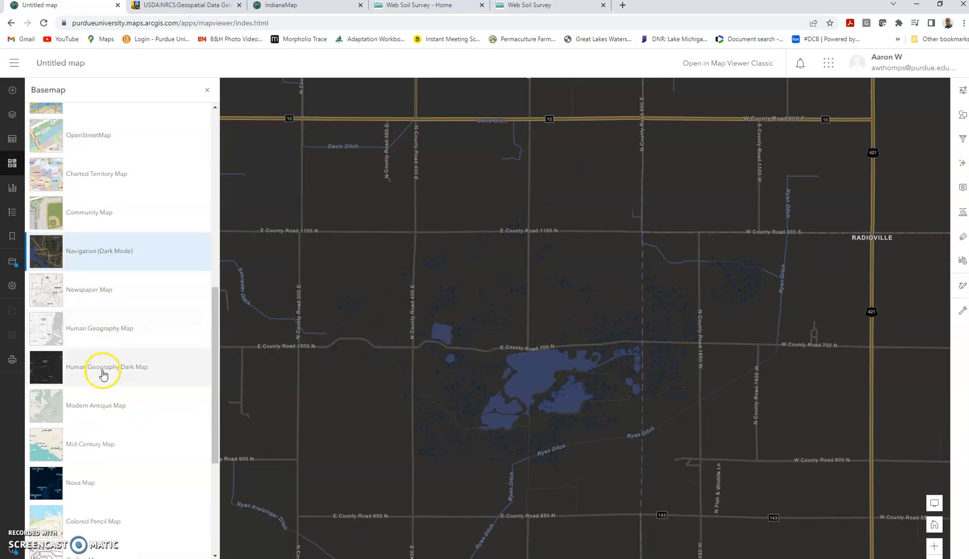
scroll(101, 372, "down", 3)
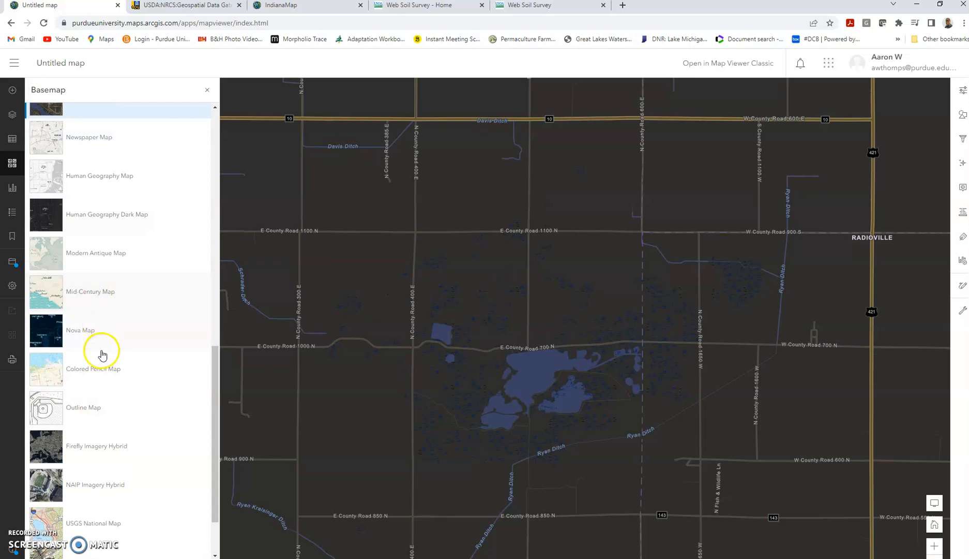
scroll(101, 352, "down", 2)
left_click(102, 300)
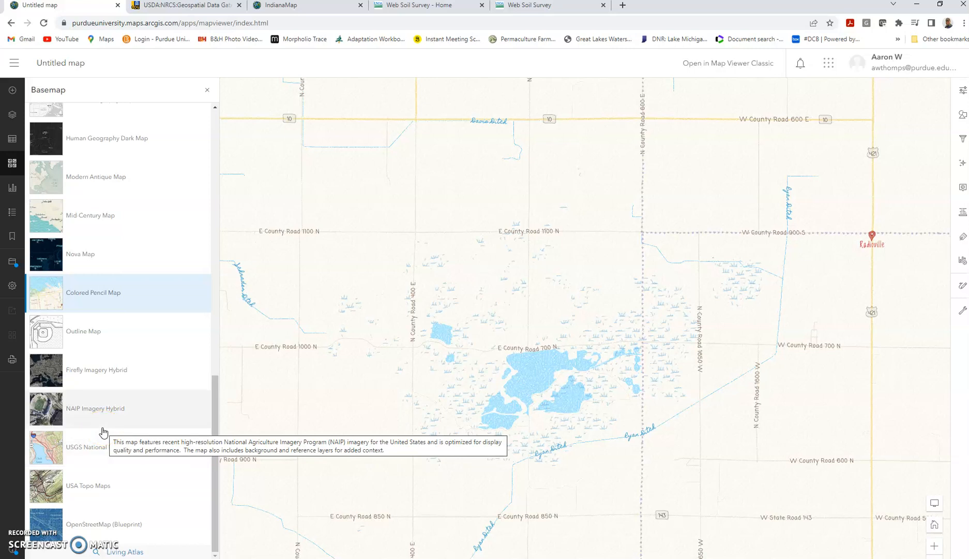
left_click(83, 447)
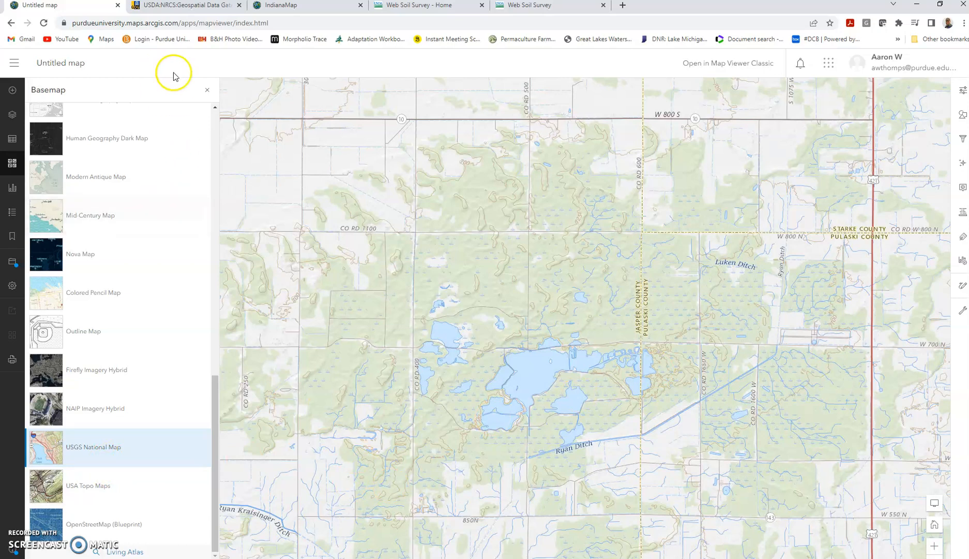
Set the basemap back to Topographic and close the basemap choices.
scroll(100, 202, "up", 3)
scroll(100, 207, "up", 3)
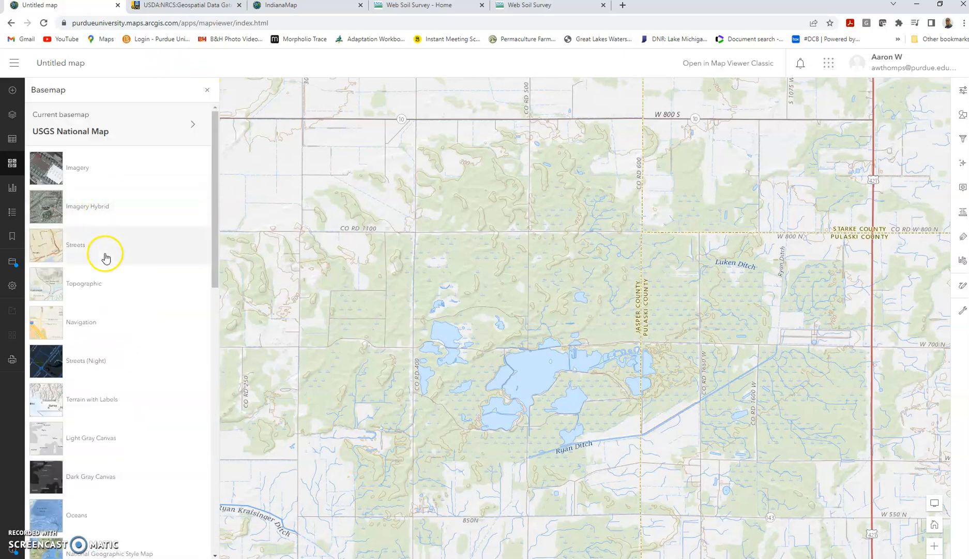
left_click(105, 288)
left_click(207, 89)
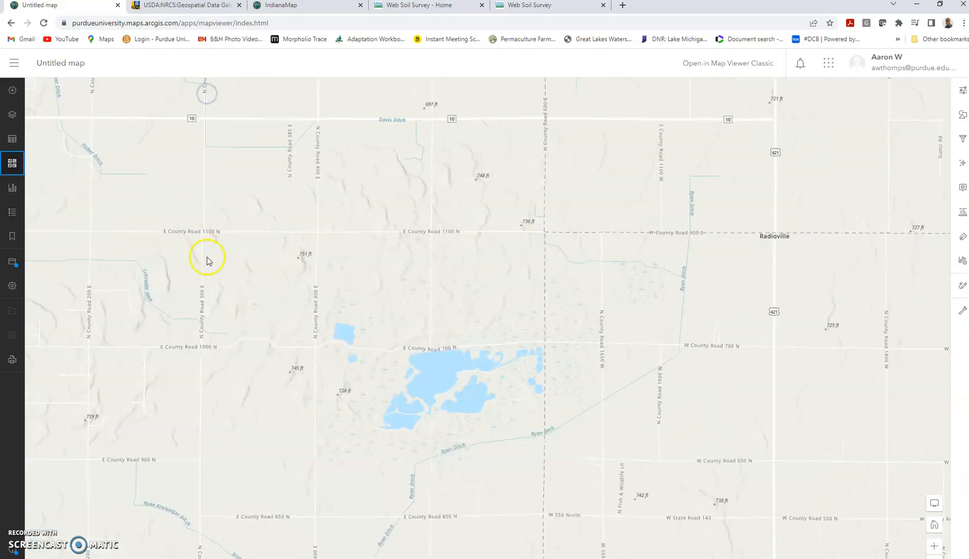
left_click_drag(261, 241, 323, 238)
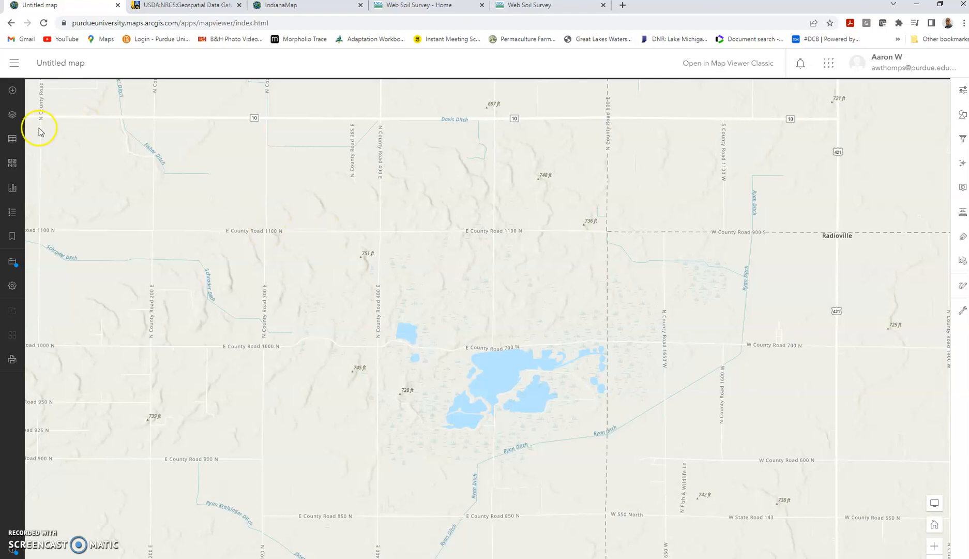
Search for layers to add with the term "Indiana", first in My Content and then in ArcGIS Online.
left_click(16, 120)
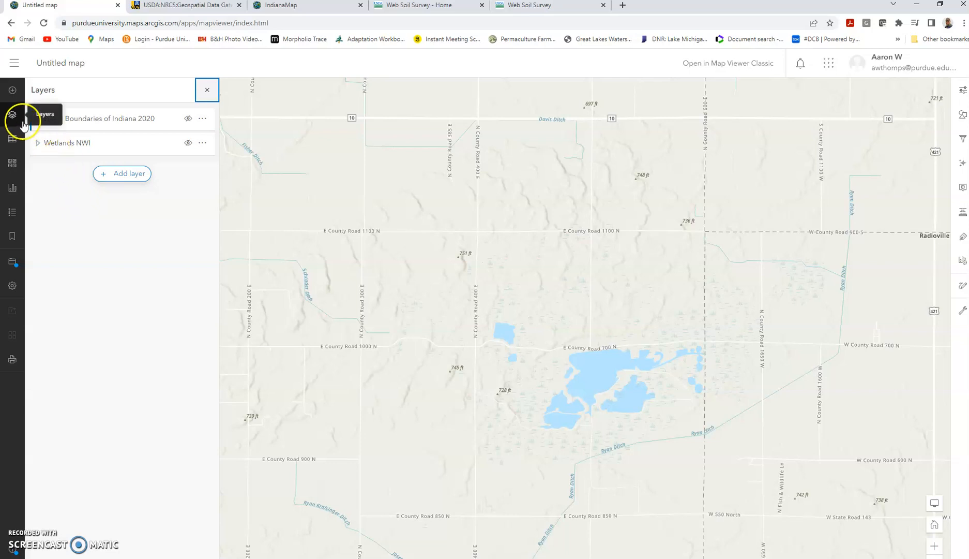
left_click(121, 174)
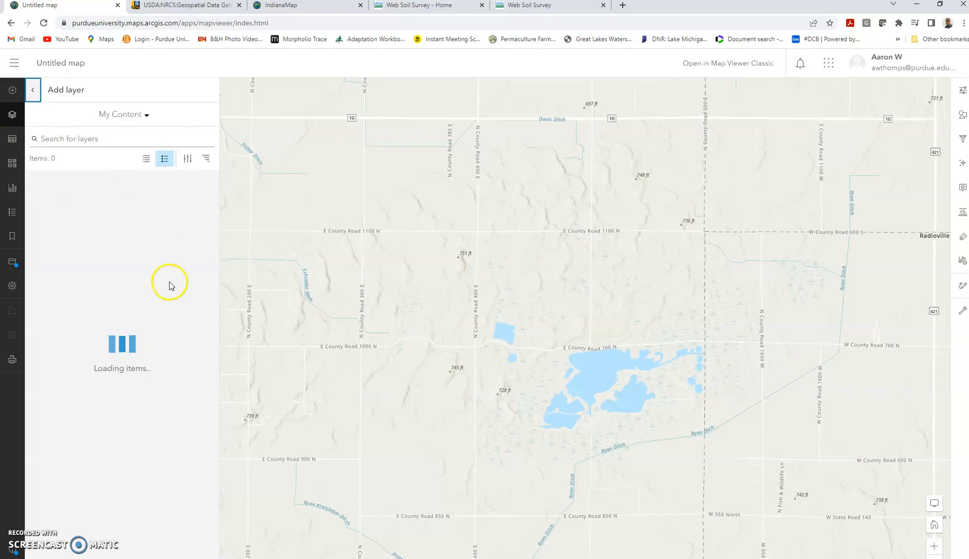
left_click(107, 137)
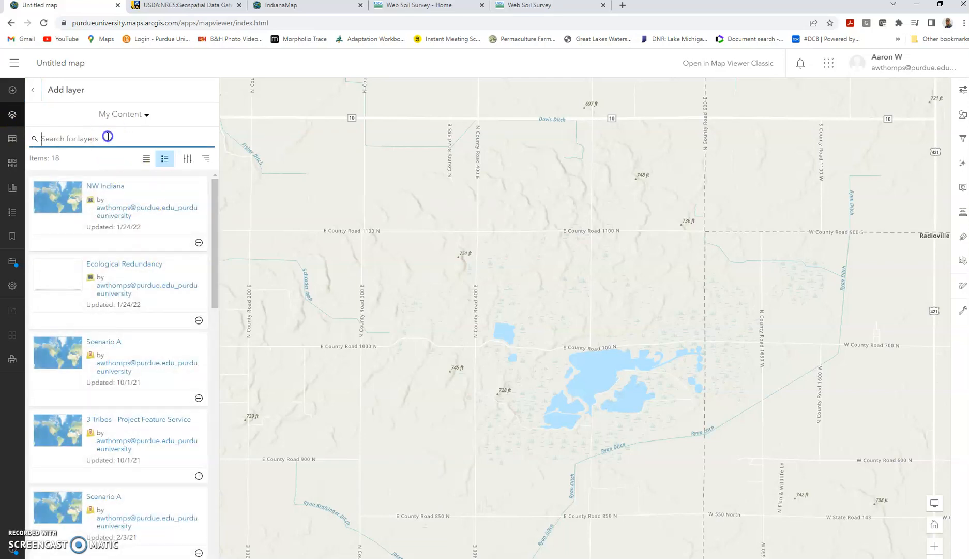
type("Indiana")
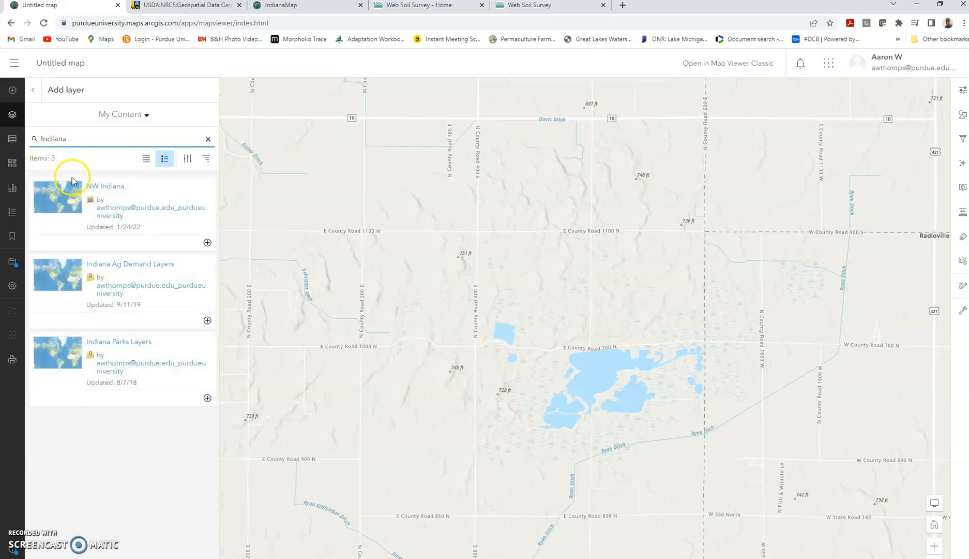
left_click(148, 113)
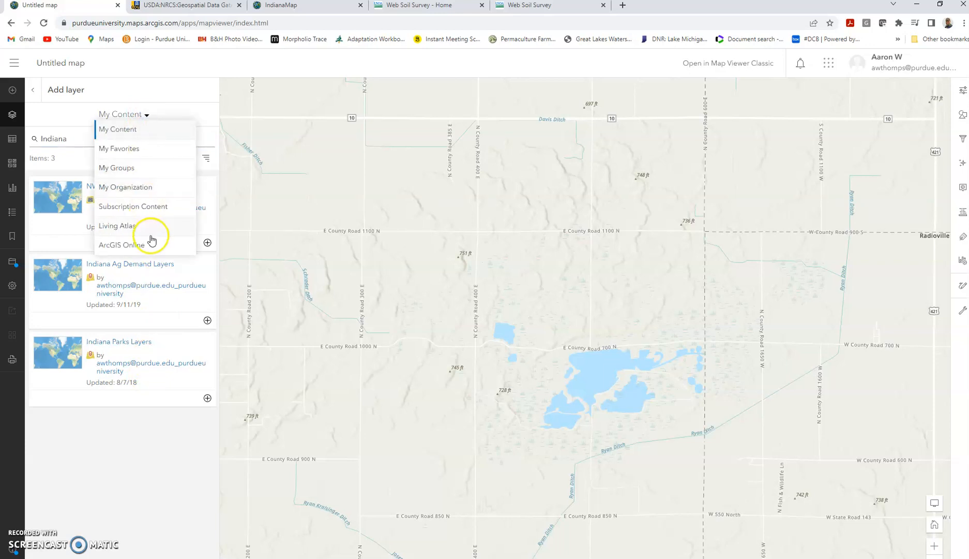
left_click(152, 247)
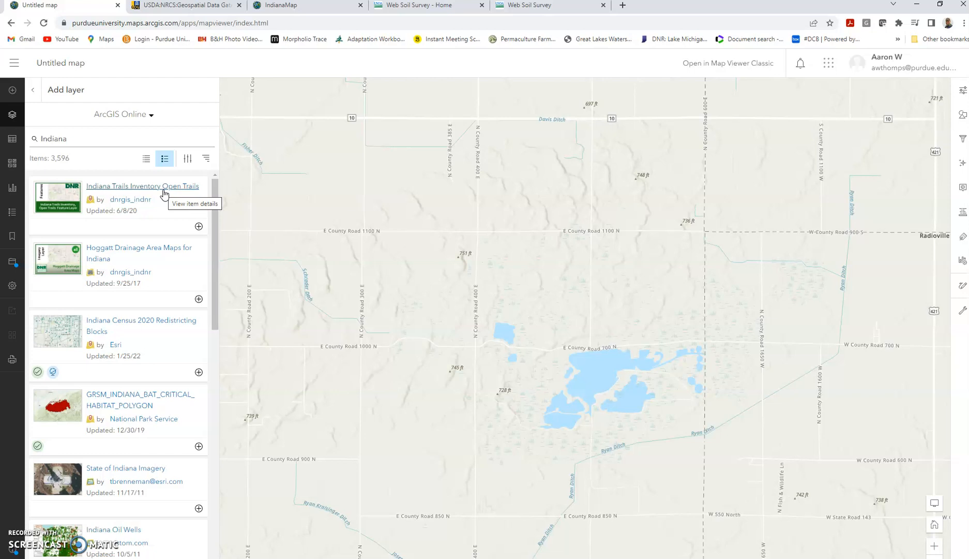
View the item details of the Indiana Trails Inventory Open Trails layer and return to the map's layer list.
left_click_drag(205, 188, 118, 187)
left_click(118, 186)
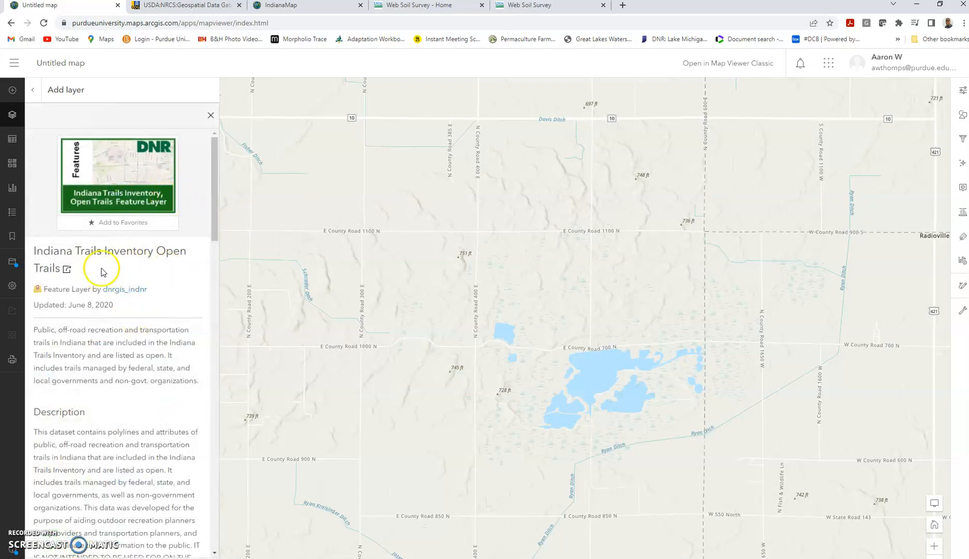
left_click_drag(61, 268, 30, 254)
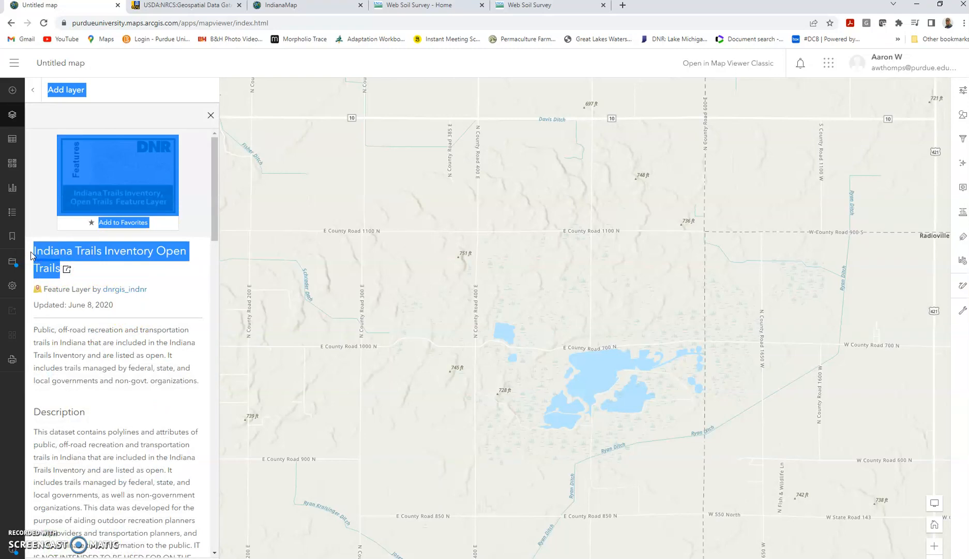
left_click(32, 90)
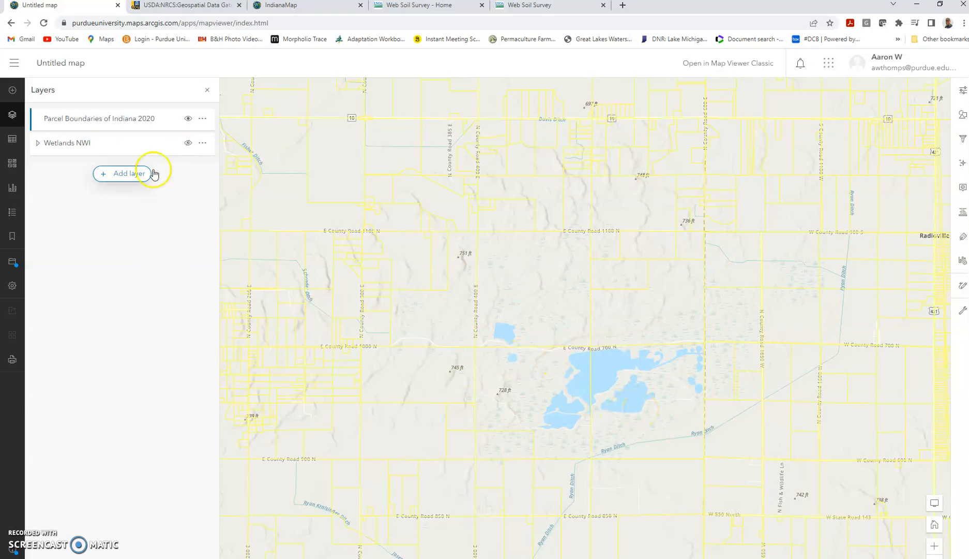
Hide the Parcel Boundaries of Indiana 2020 layer and briefly display the Wetlands NWI layer to inspect the mapped wetlands.
left_click(187, 119)
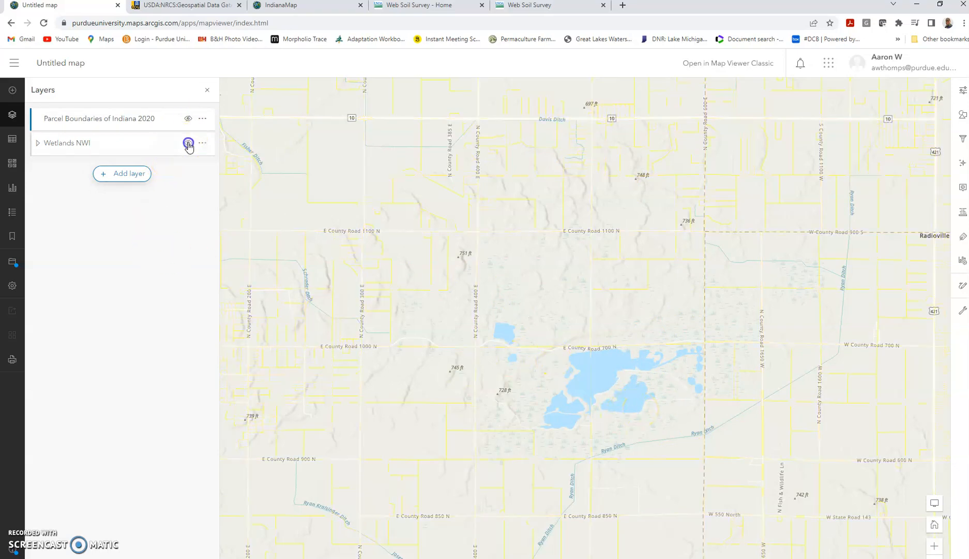
left_click(188, 143)
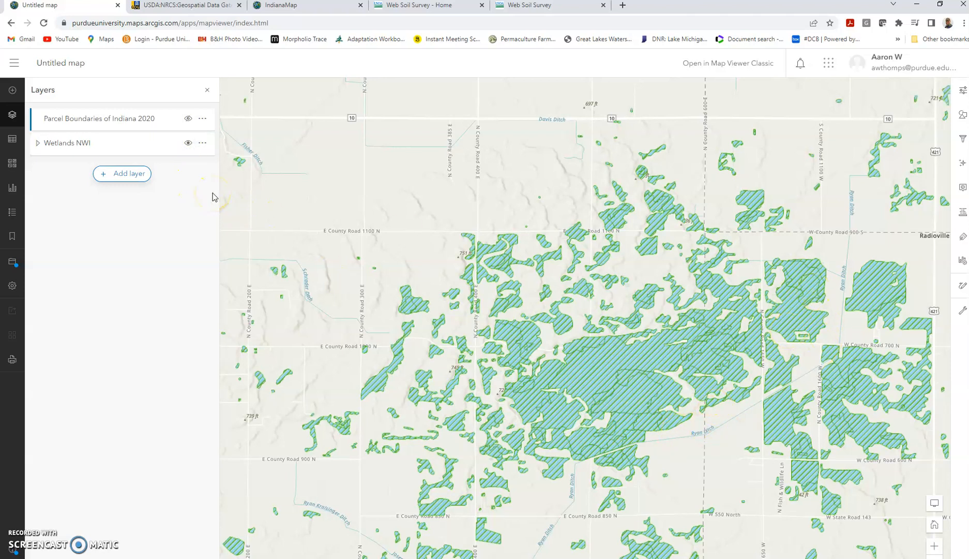
left_click(521, 328)
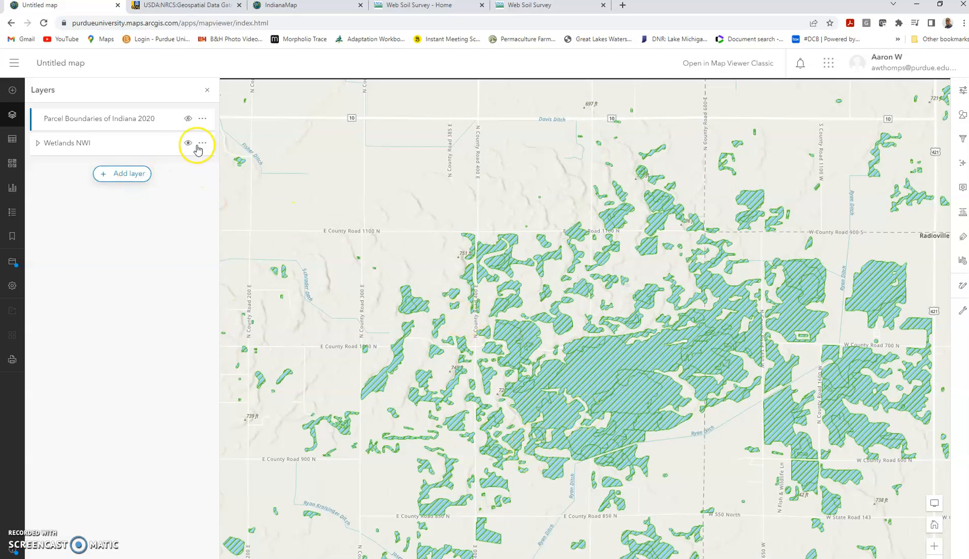
left_click(188, 142)
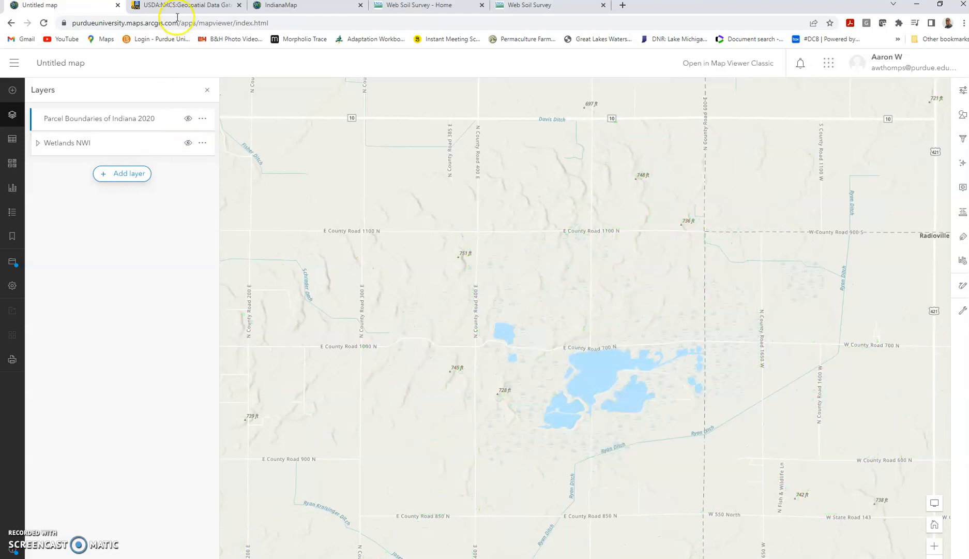
Find the USDA Geospatial Data Gateway with a web search for "geospatial data gateway" and start a new data order.
left_click(182, 6)
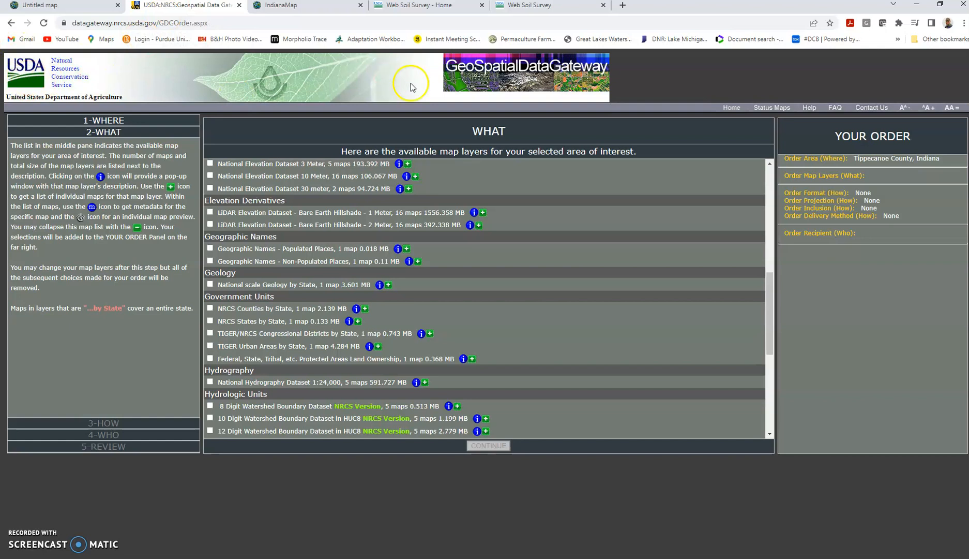
left_click(160, 22)
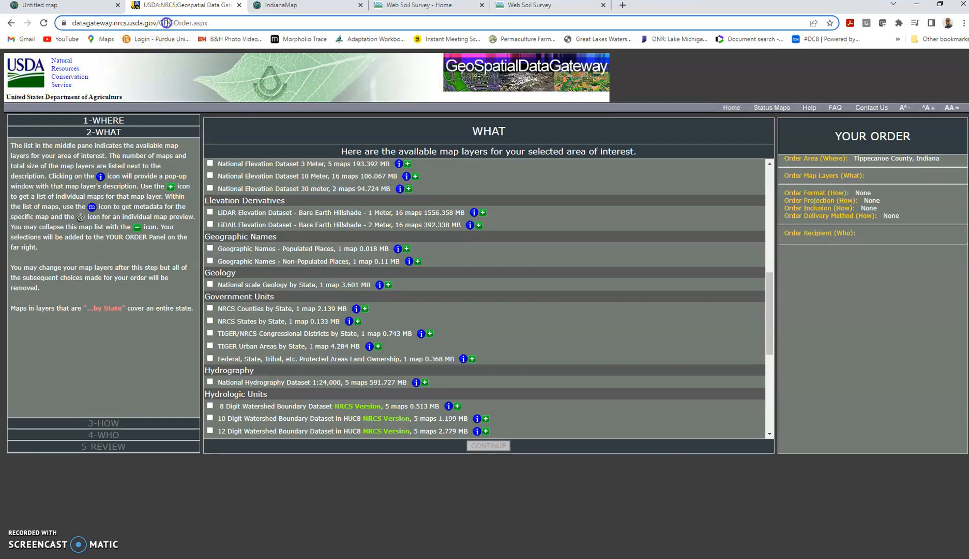
type("geo")
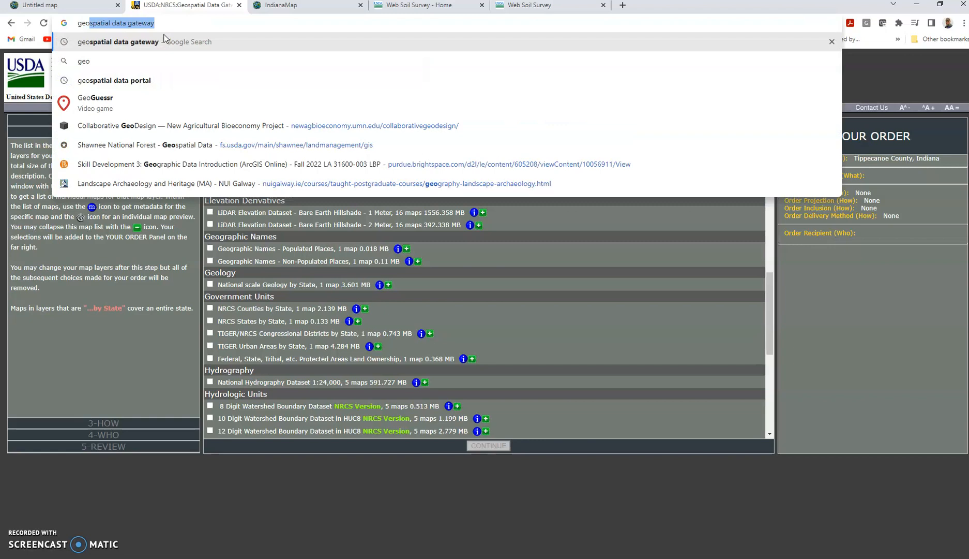
key("Return")
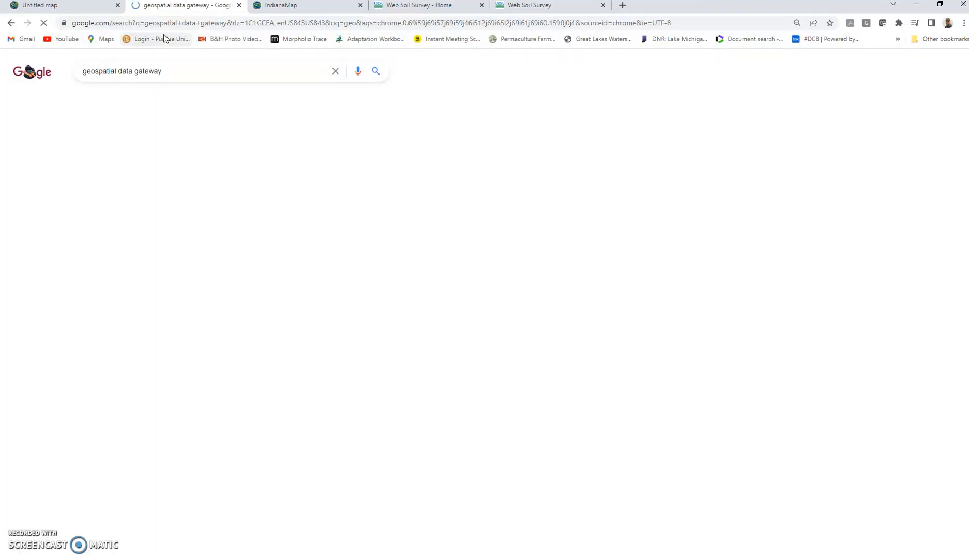
left_click(174, 153)
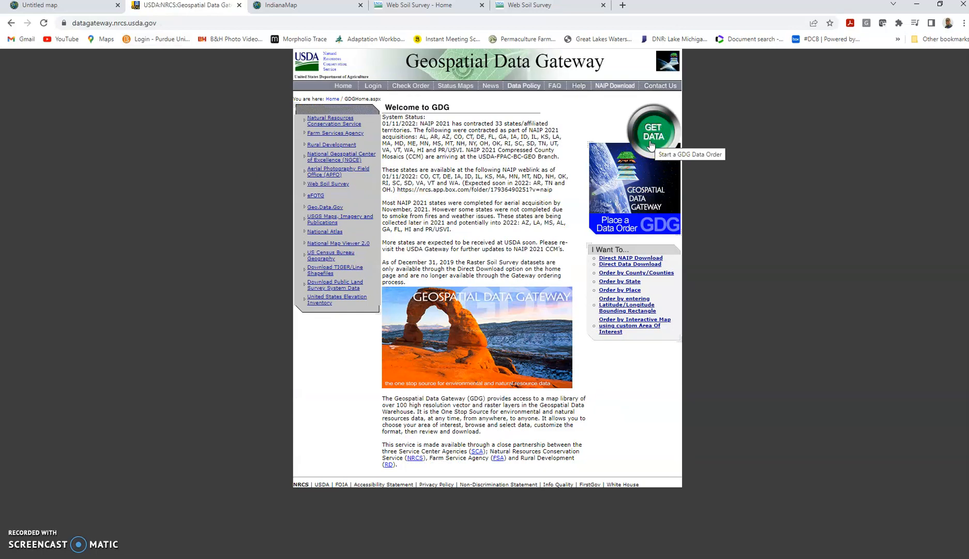
left_click(651, 145)
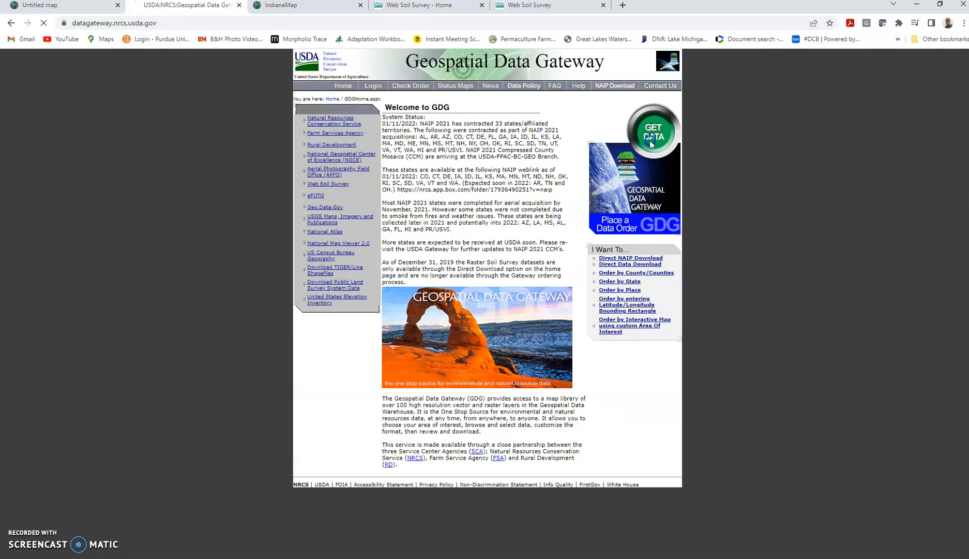
Choose Indiana as the state for the order and look over the alternative ways of selecting the order area.
left_click(542, 178)
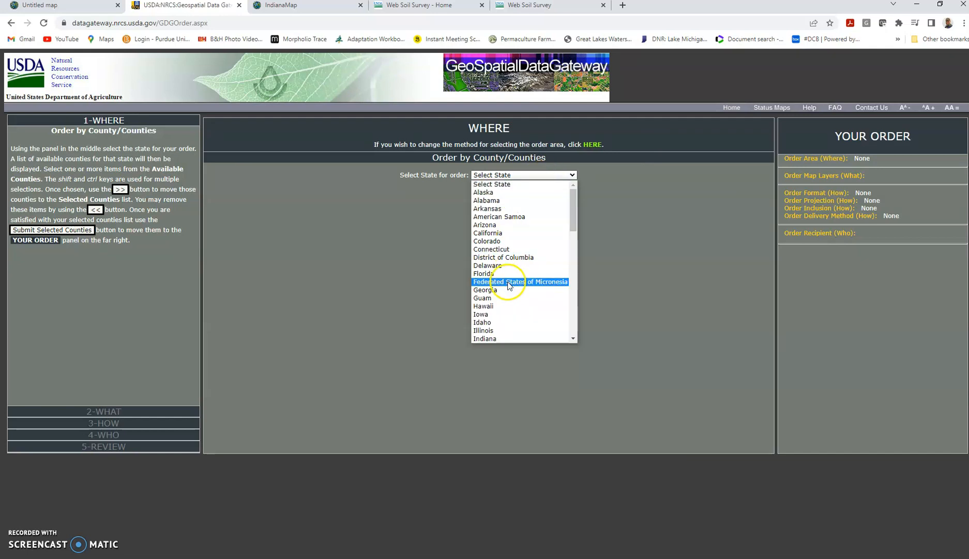
scroll(543, 290, "down", 2)
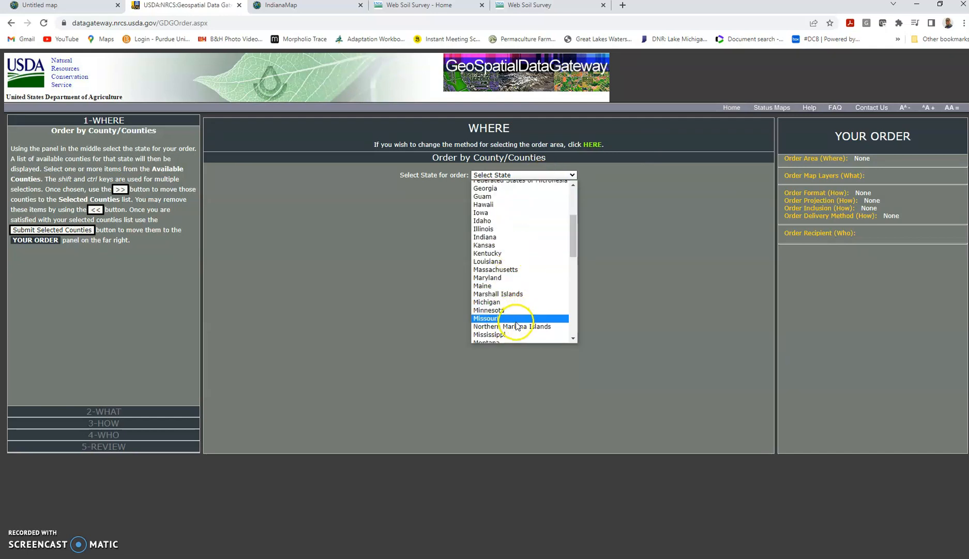
scroll(516, 323, "down", 2)
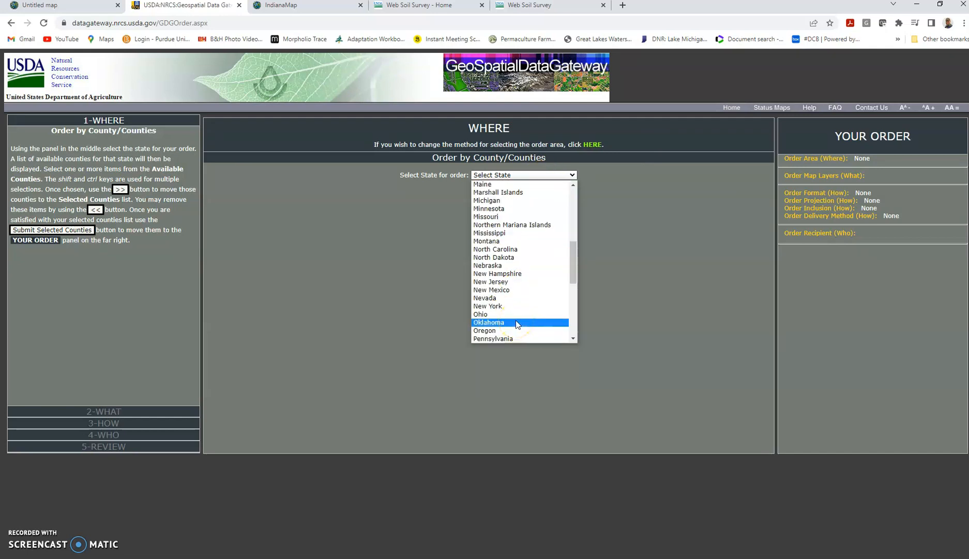
scroll(516, 324, "down", 3)
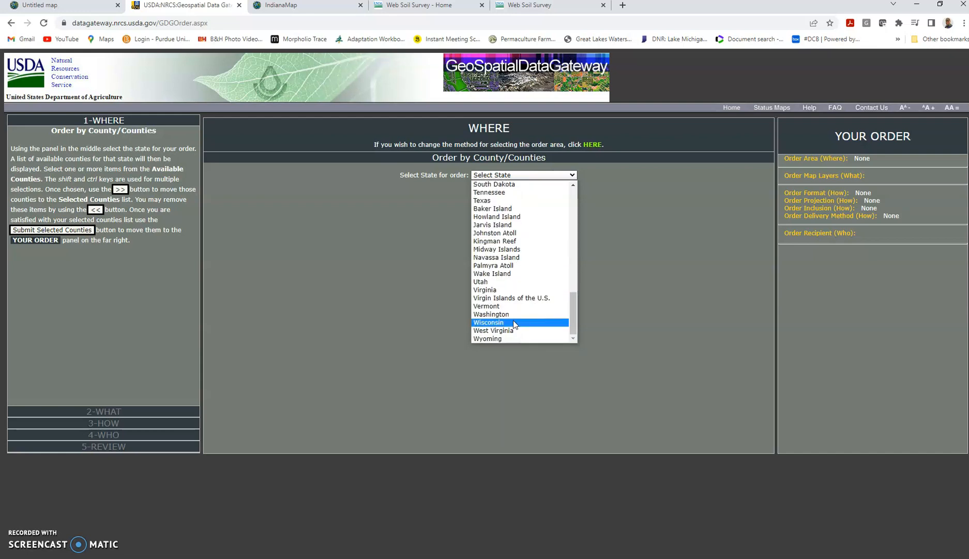
scroll(514, 324, "up", 3)
scroll(515, 324, "up", 5)
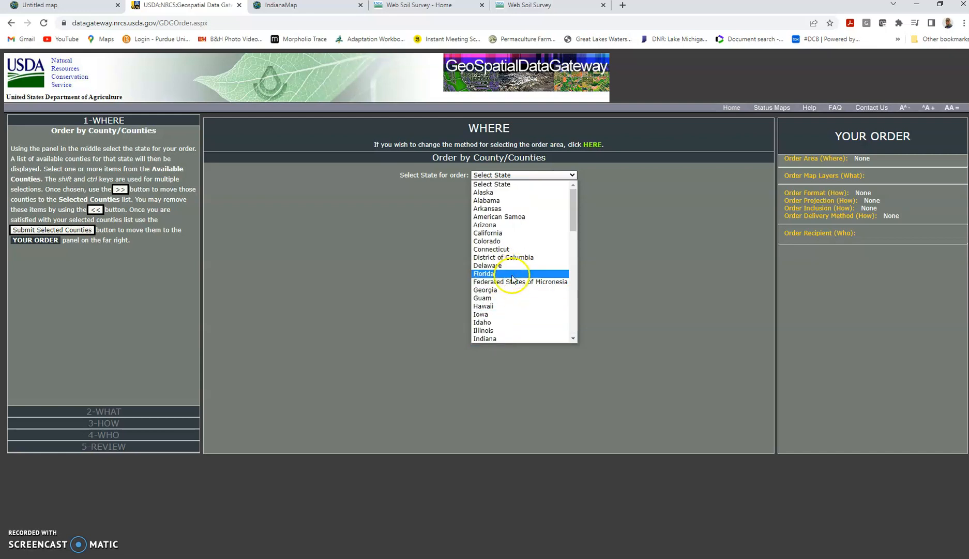
left_click(504, 338)
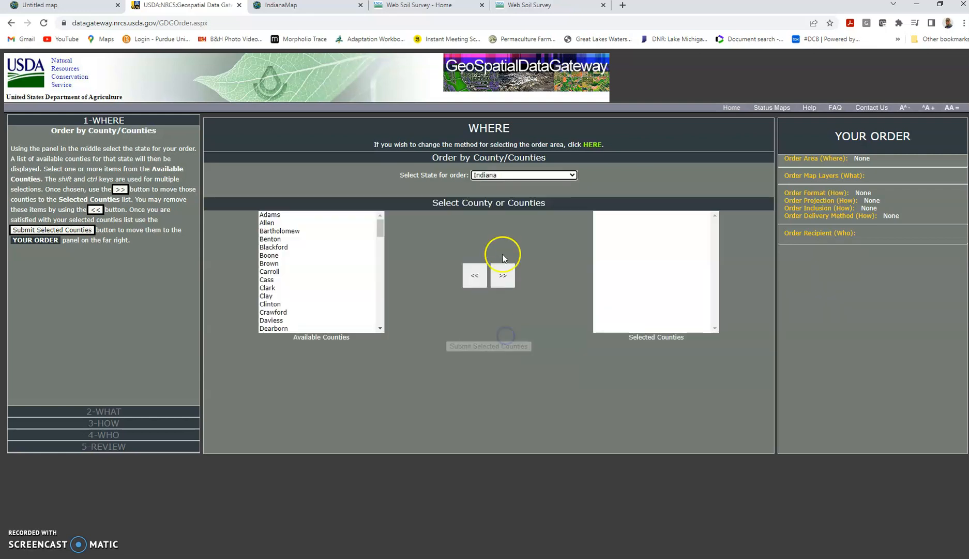
left_click(592, 145)
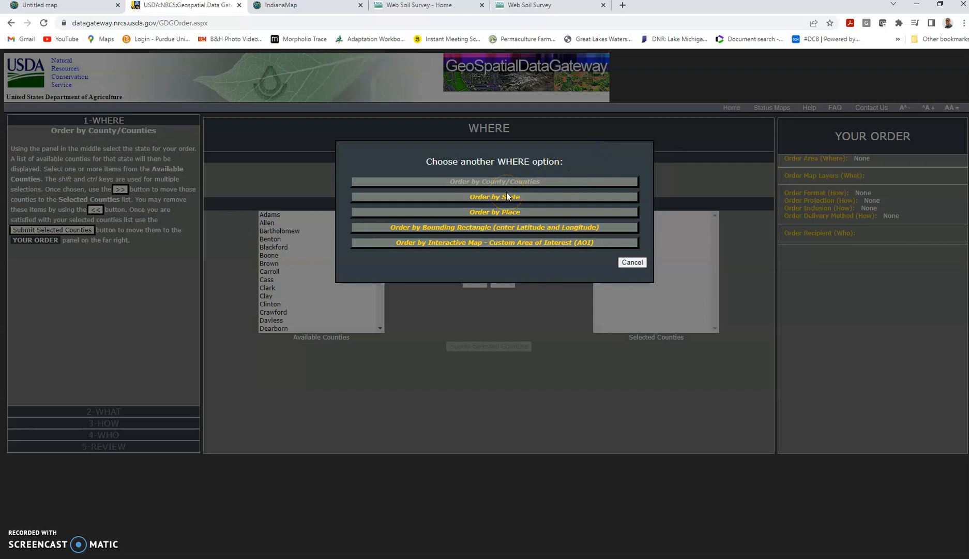
left_click(634, 262)
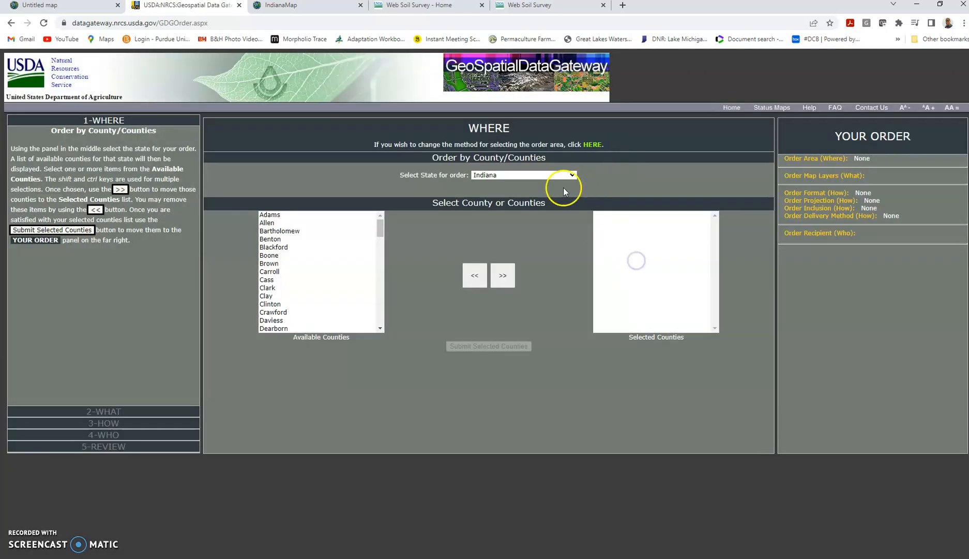
Add Jasper to the selected counties and submit it as the order area.
scroll(270, 274, "down", 1)
scroll(279, 285, "down", 15)
scroll(289, 295, "up", 3)
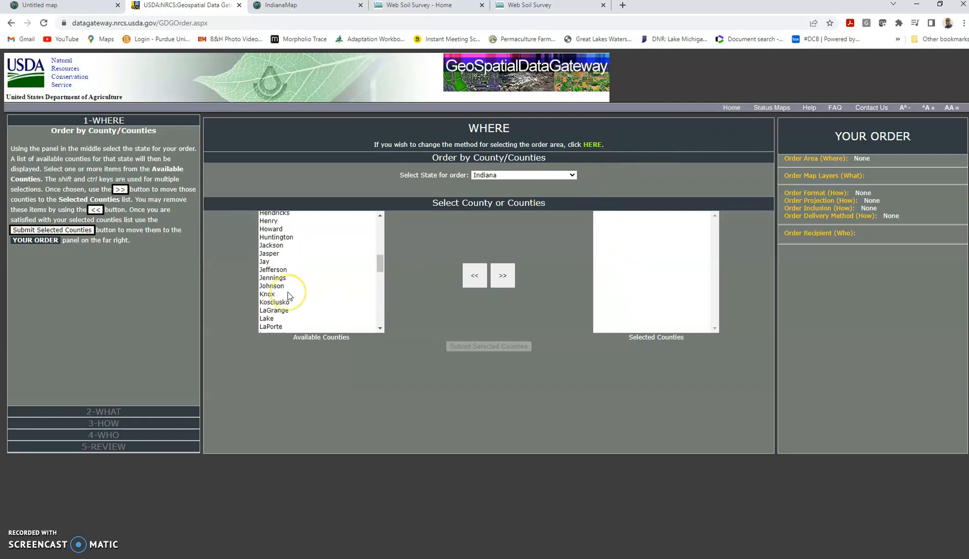
left_click(272, 254)
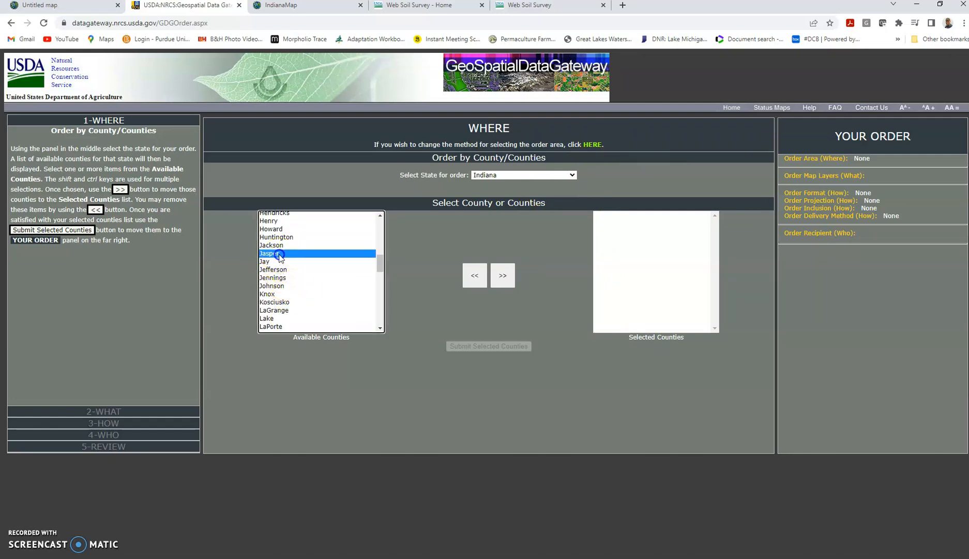
left_click(503, 282)
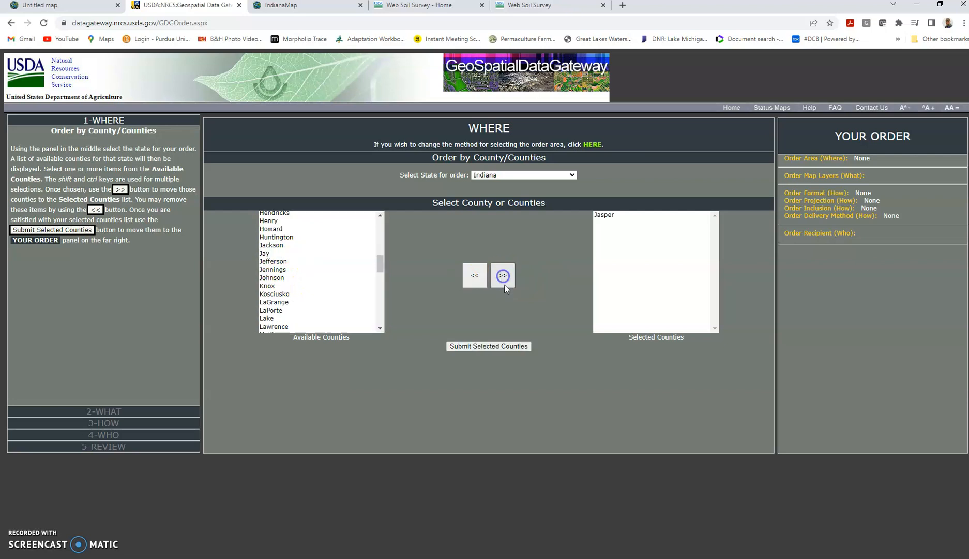
left_click(508, 345)
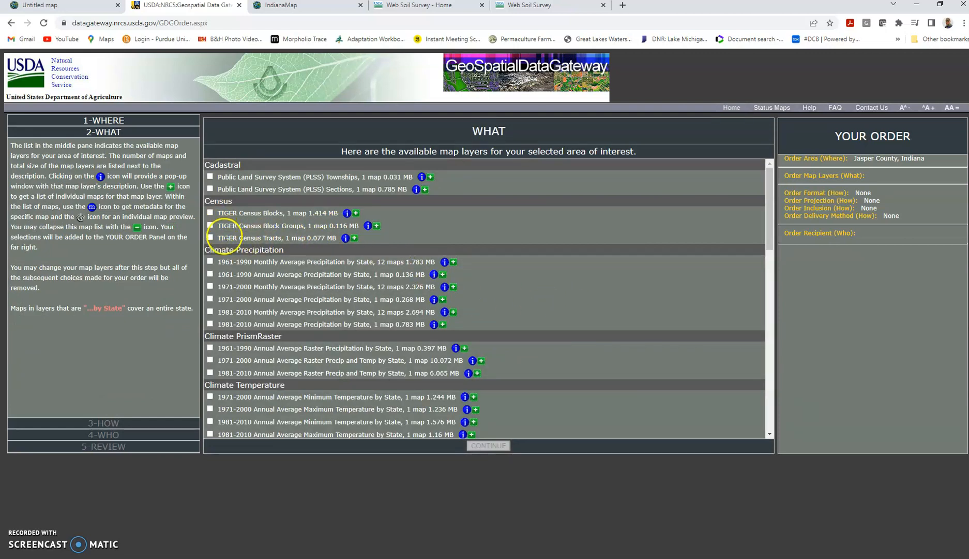
Review the map layers available for Jasper County, from census and climate through elevation and hydrography to soils and transportation.
scroll(232, 248, "down", 3)
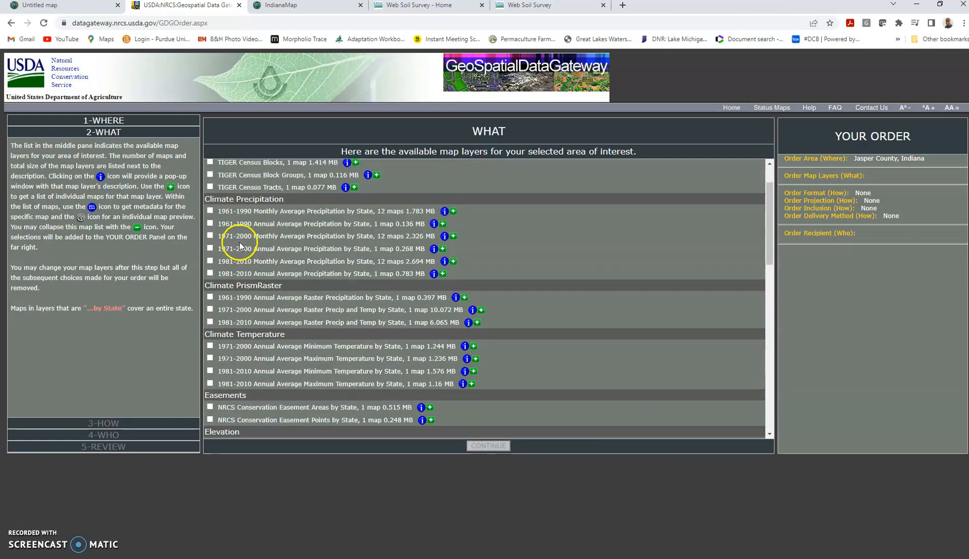
scroll(267, 271, "down", 3)
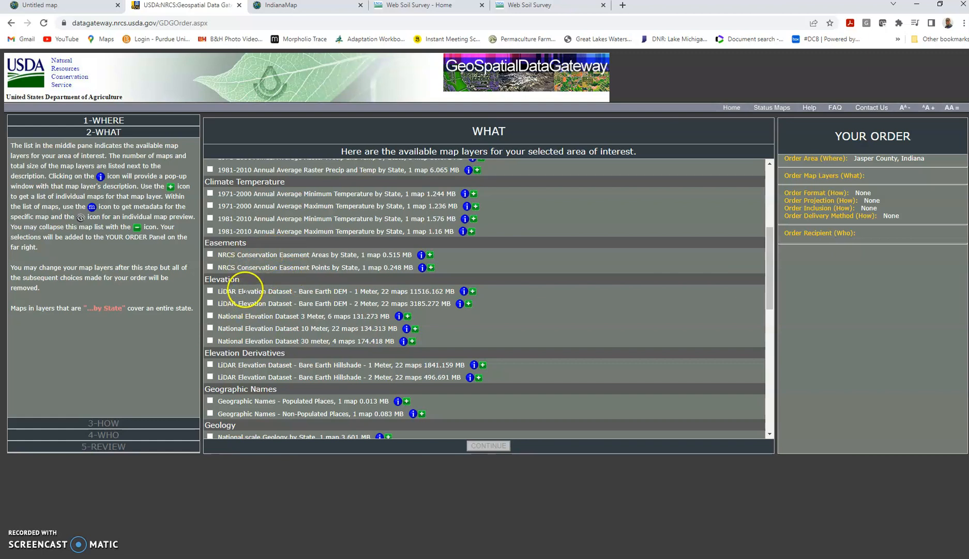
scroll(242, 298, "down", 3)
scroll(259, 280, "down", 3)
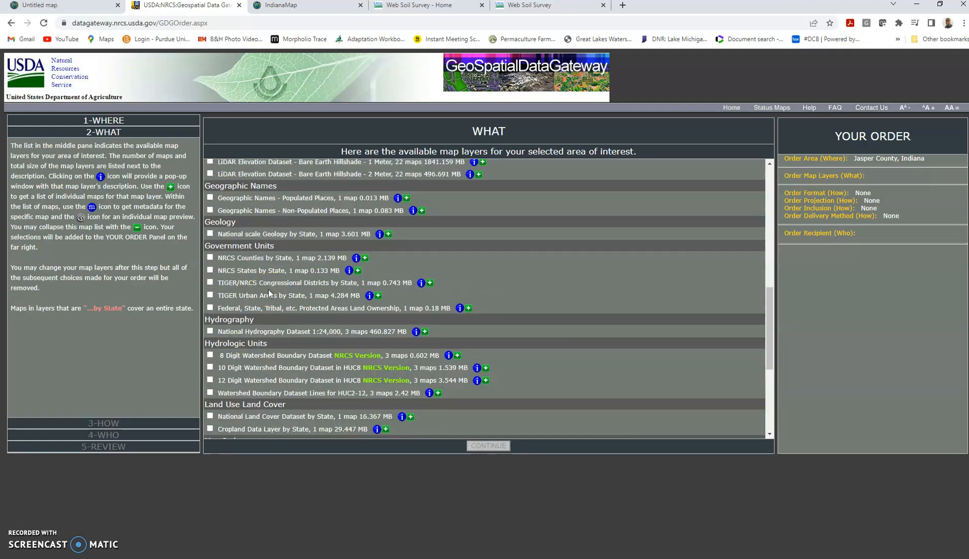
scroll(268, 292, "down", 1)
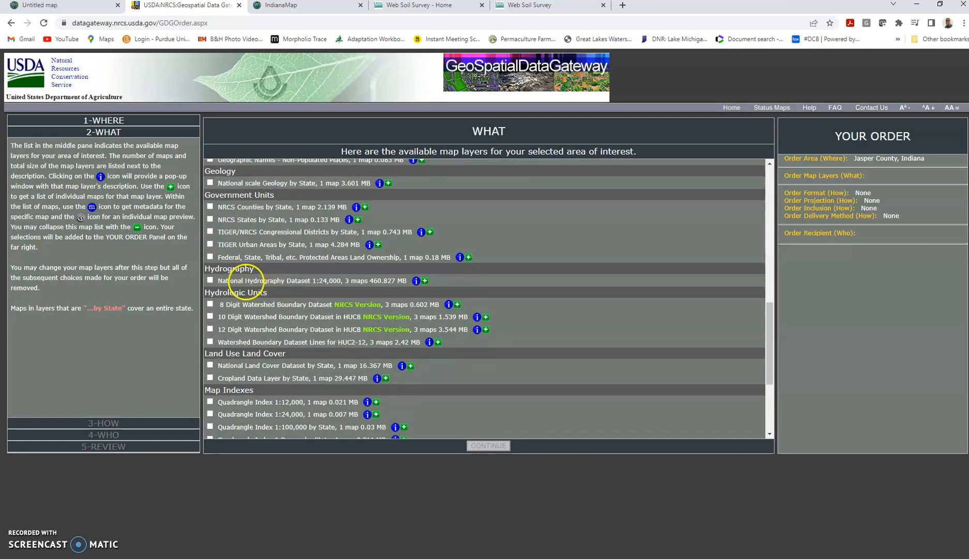
scroll(278, 363, "down", 1)
scroll(278, 363, "down", 2)
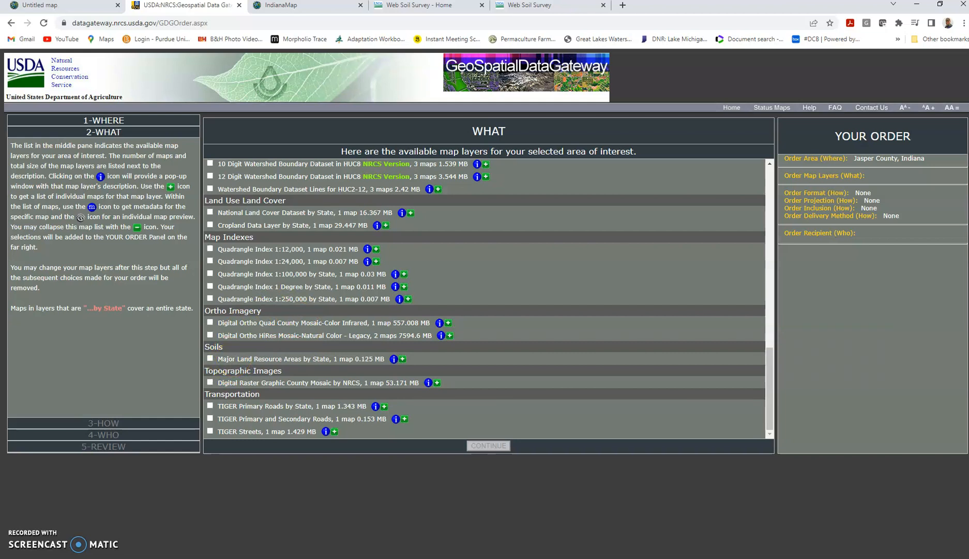
Switch to Web Soil Survey and draw a four-sided polygon area of interest of about 389 acres along Jasper County's eastern boundary.
left_click(440, 6)
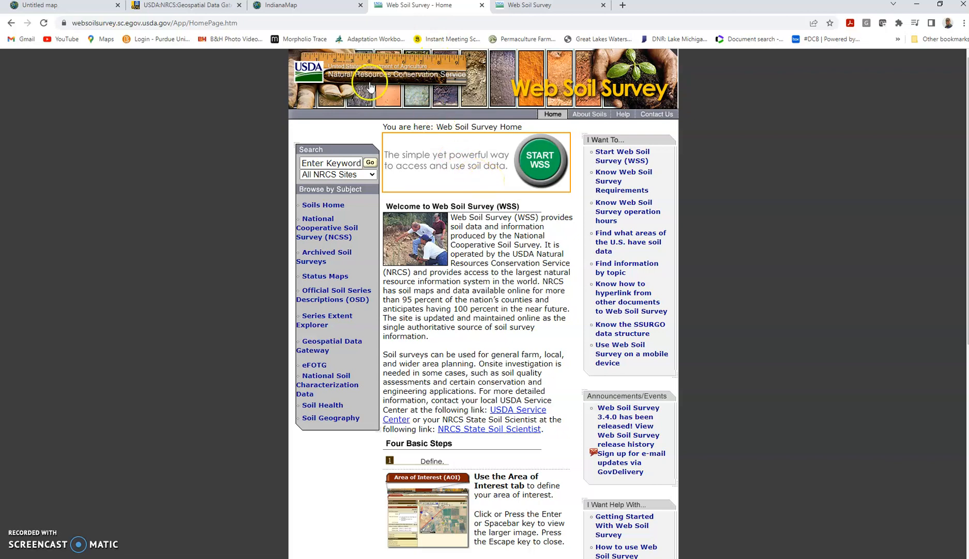
left_click(538, 5)
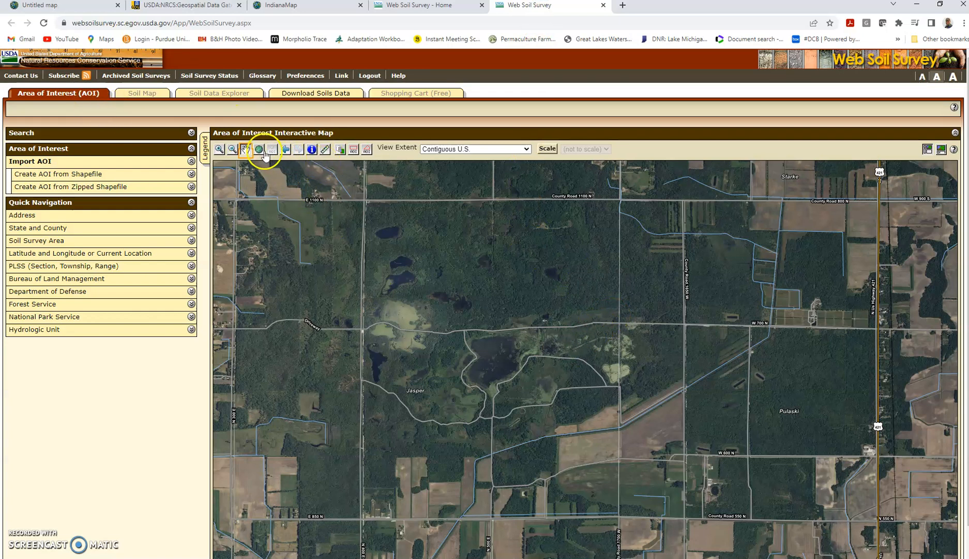
left_click(367, 149)
left_click(492, 456)
left_click(492, 518)
left_click(619, 516)
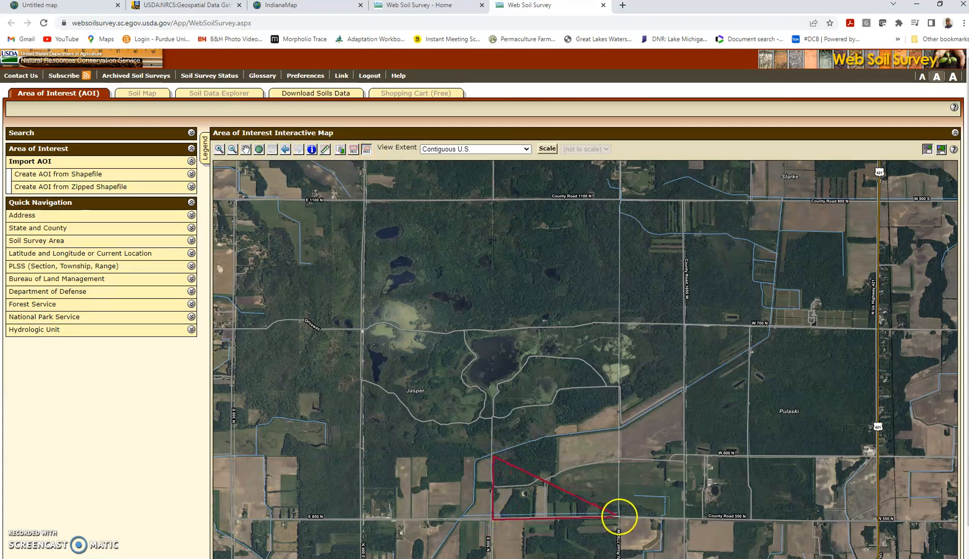
double_click(619, 429)
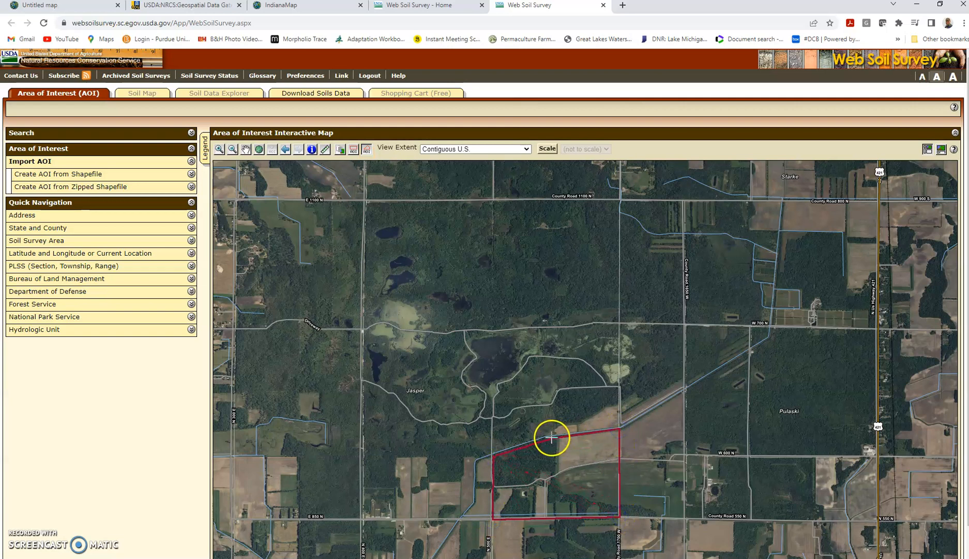
double_click(509, 451)
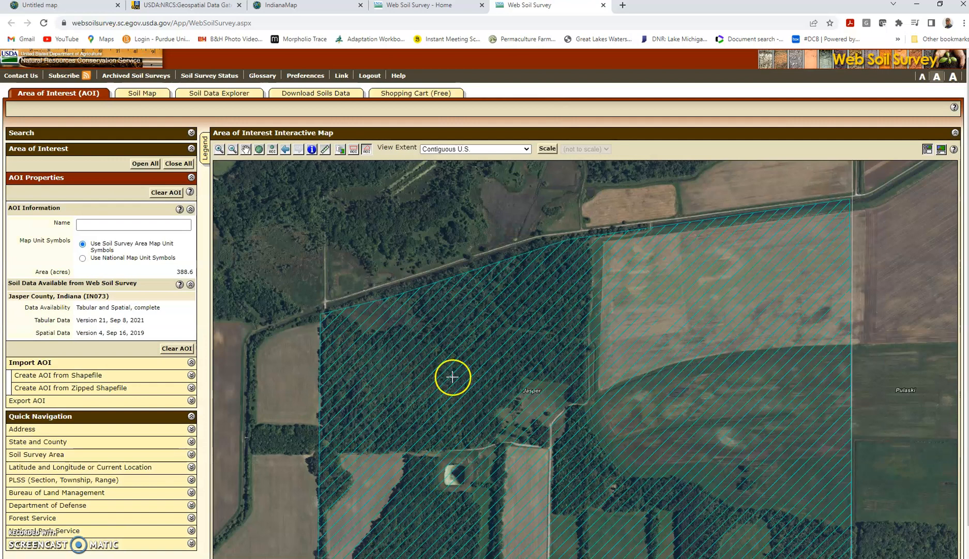
View the soil map of the area of interest and generate its Dwellings With Basements rating under Building Site Development.
left_click(143, 94)
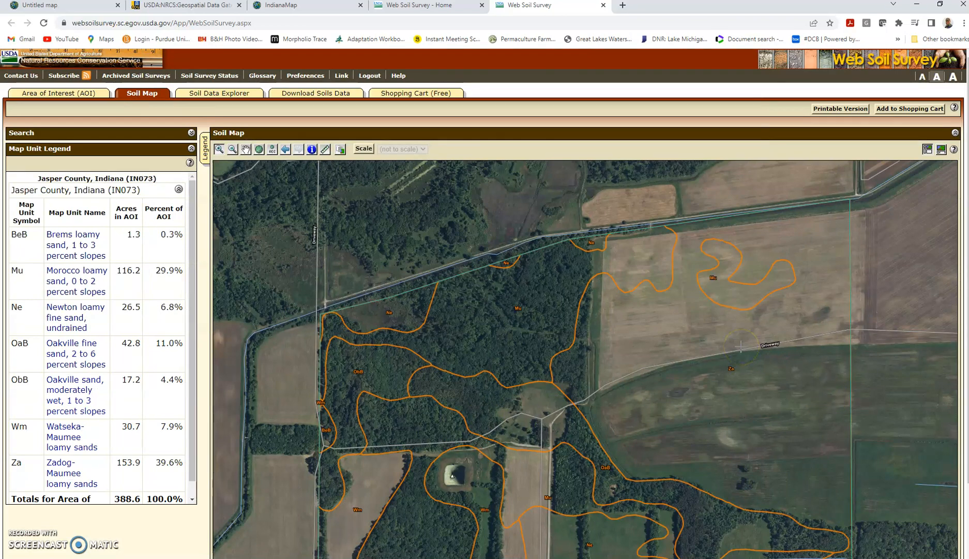
left_click(224, 96)
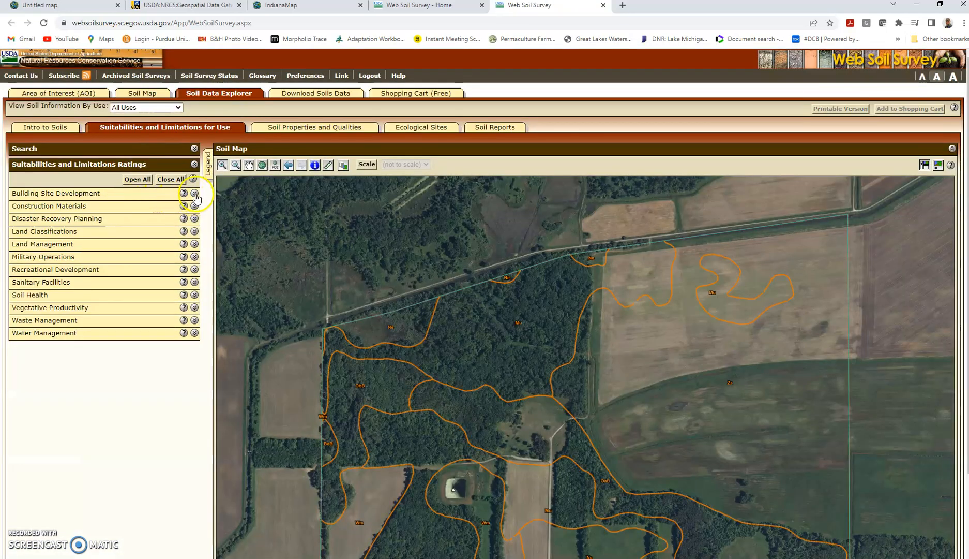
left_click(194, 193)
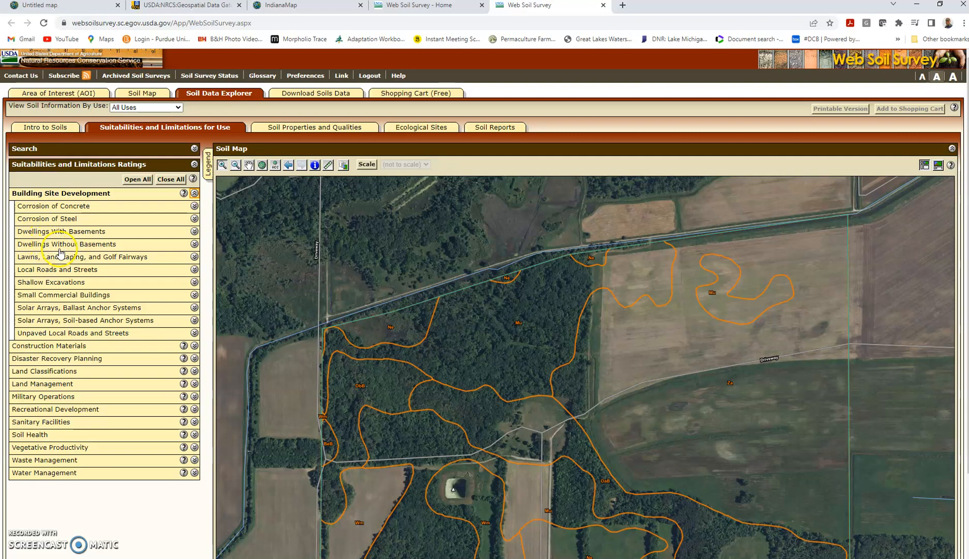
left_click(195, 232)
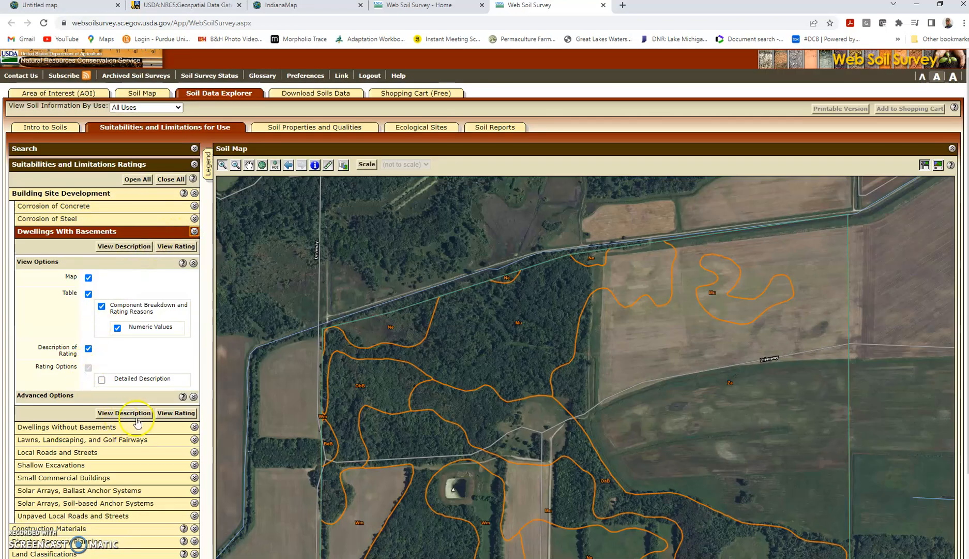
left_click(176, 412)
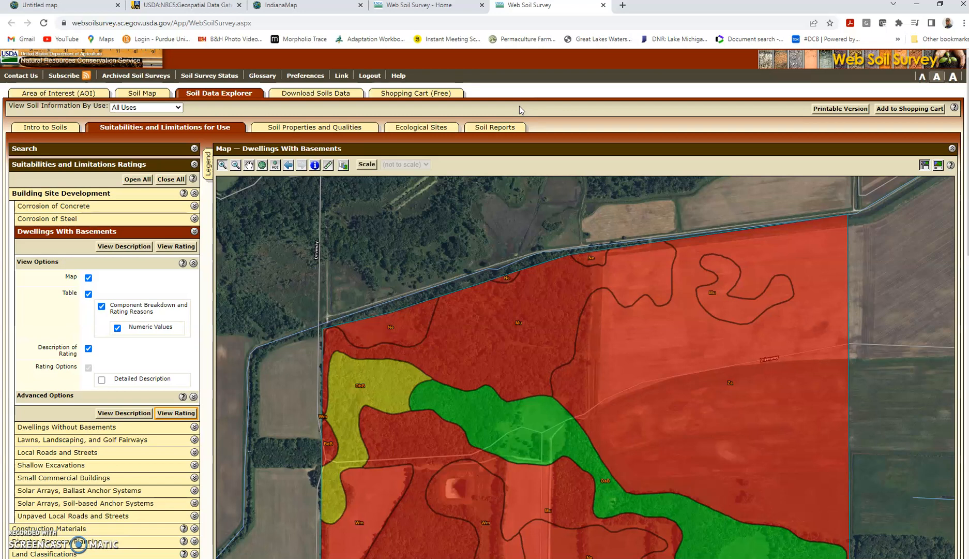
View the Ecological Sites options in Web Soil Survey and switch to the IndianaMap website.
left_click(422, 129)
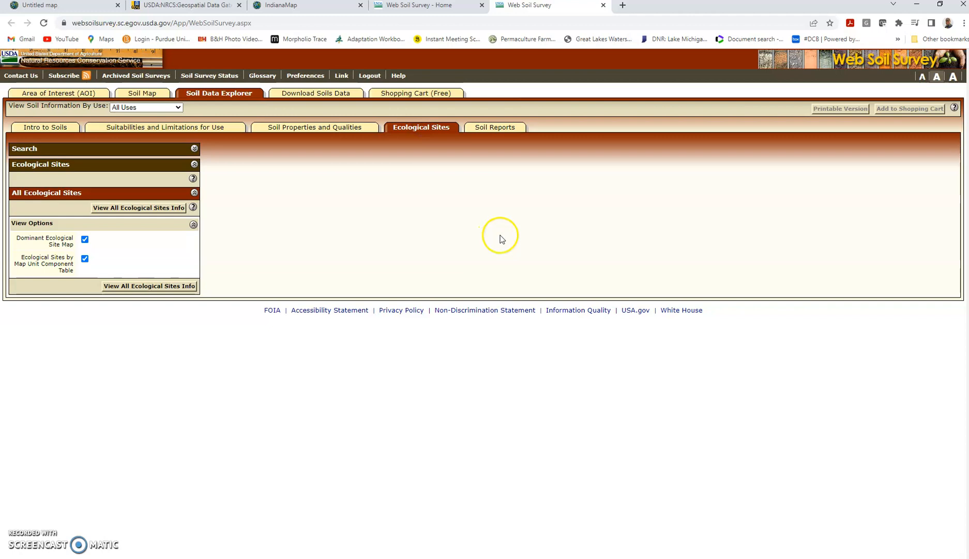
left_click(304, 5)
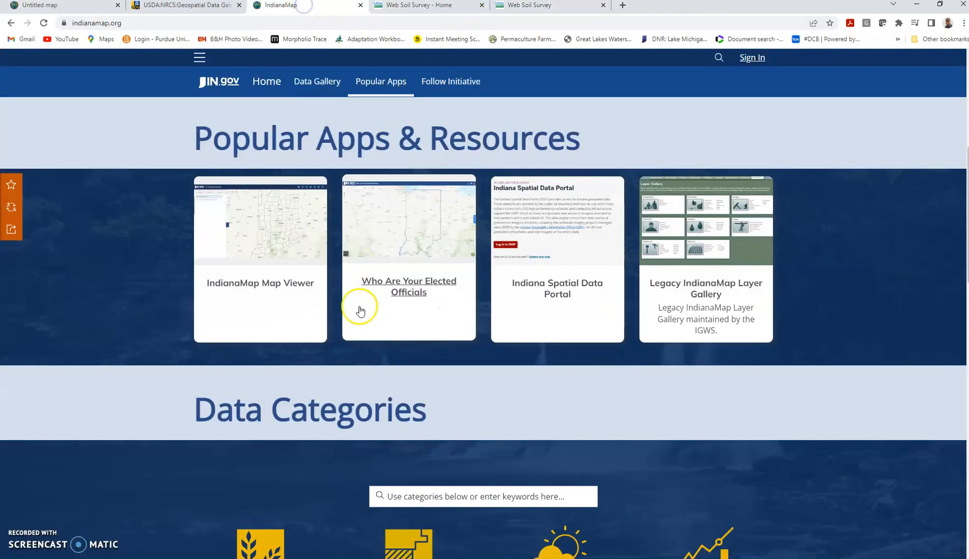
Browse IndianaMap's introduction, popular apps and data categories, and open the Environment category.
scroll(669, 402, "up", 6)
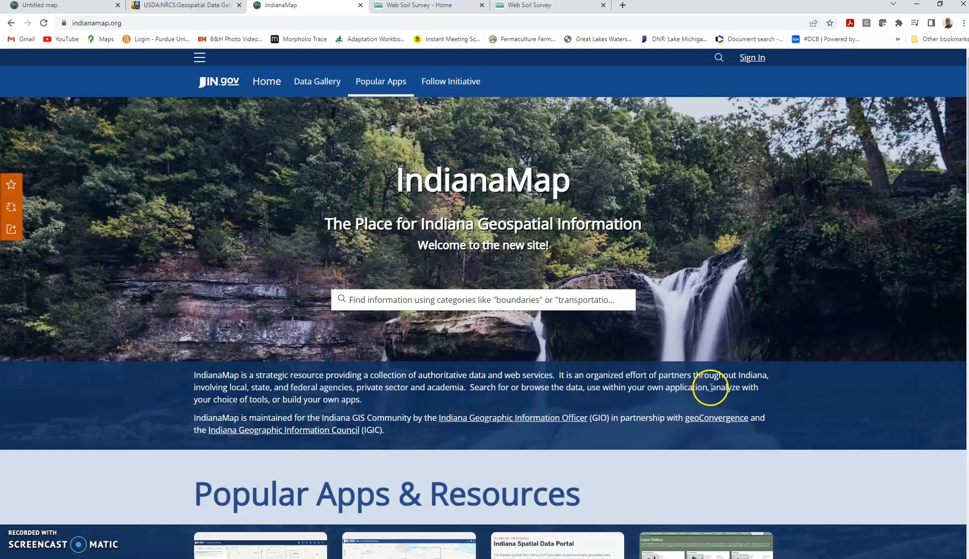
scroll(708, 390, "down", 1)
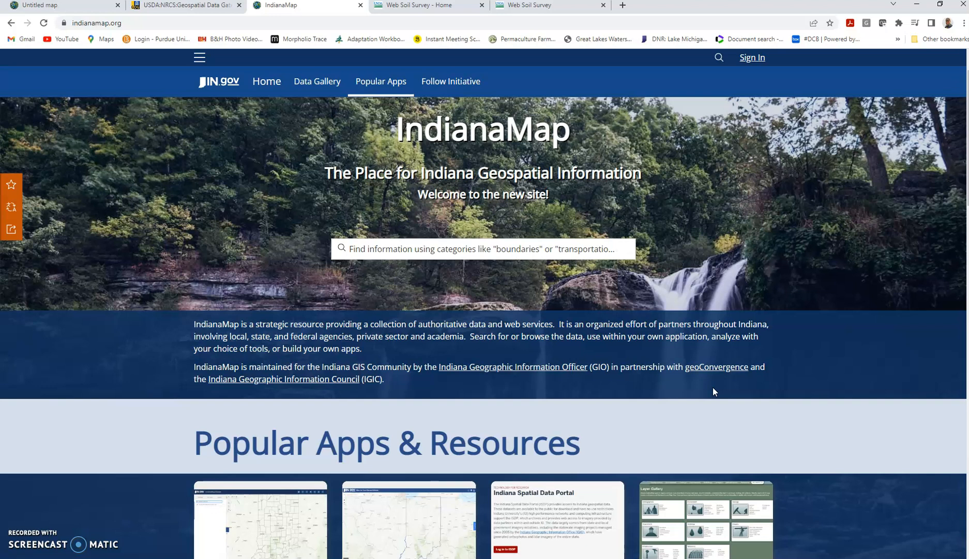
scroll(713, 388, "down", 5)
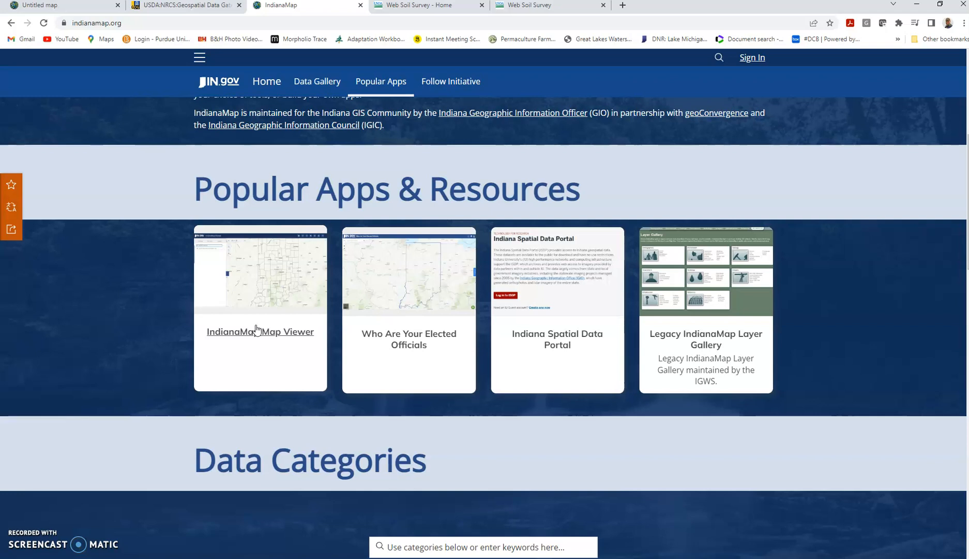
scroll(335, 320, "down", 9)
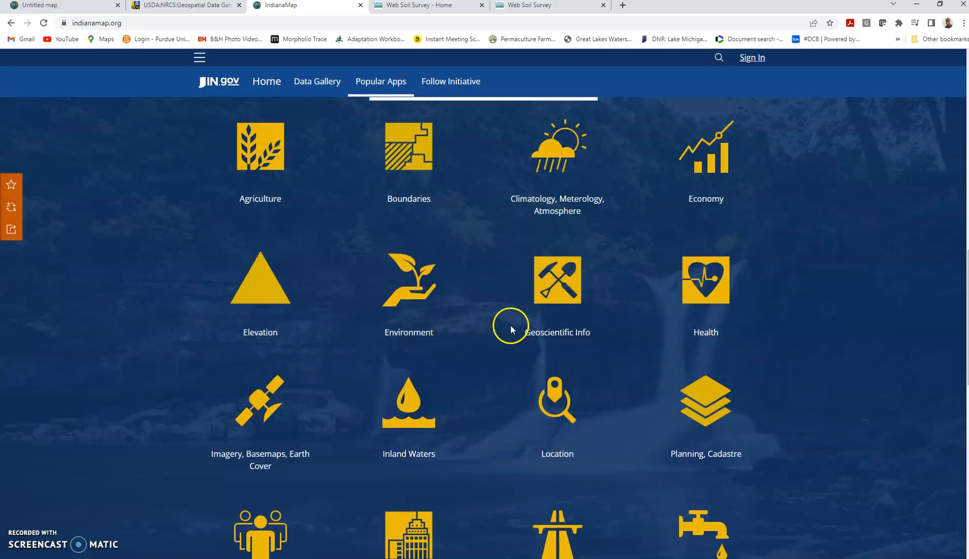
scroll(511, 324, "down", 1)
left_click(401, 256)
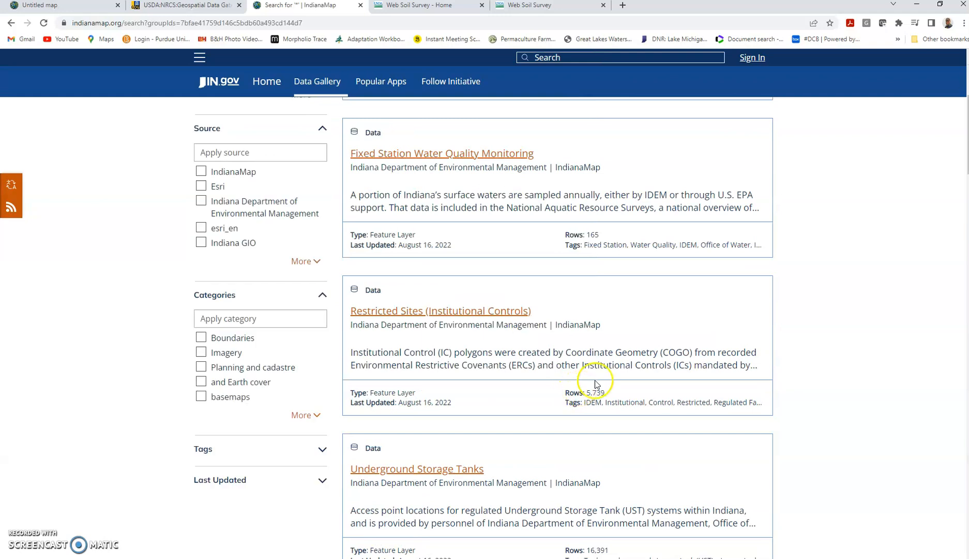
Review the environmental datasets listed in the data gallery, including the storage tank, soil and hydrology layers.
scroll(561, 345, "down", 7)
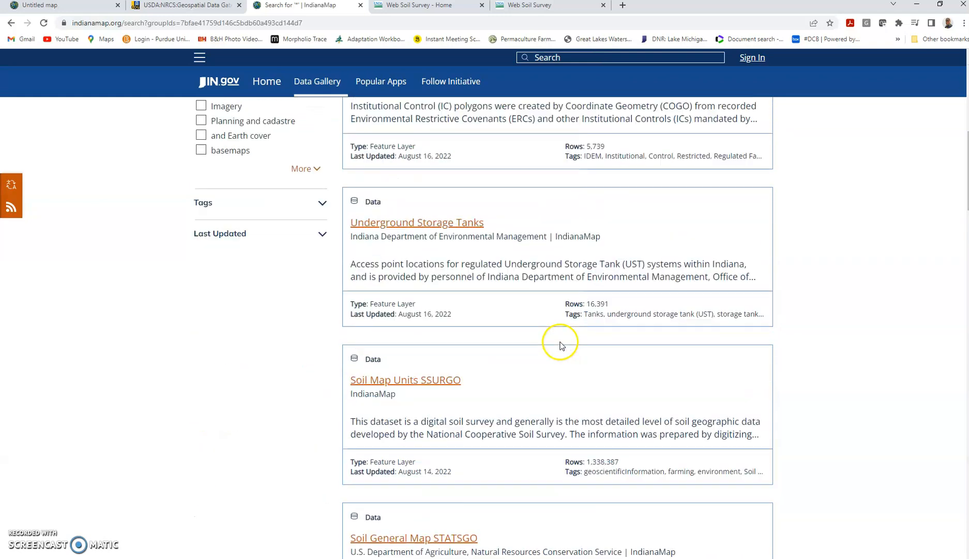
scroll(558, 343, "down", 1)
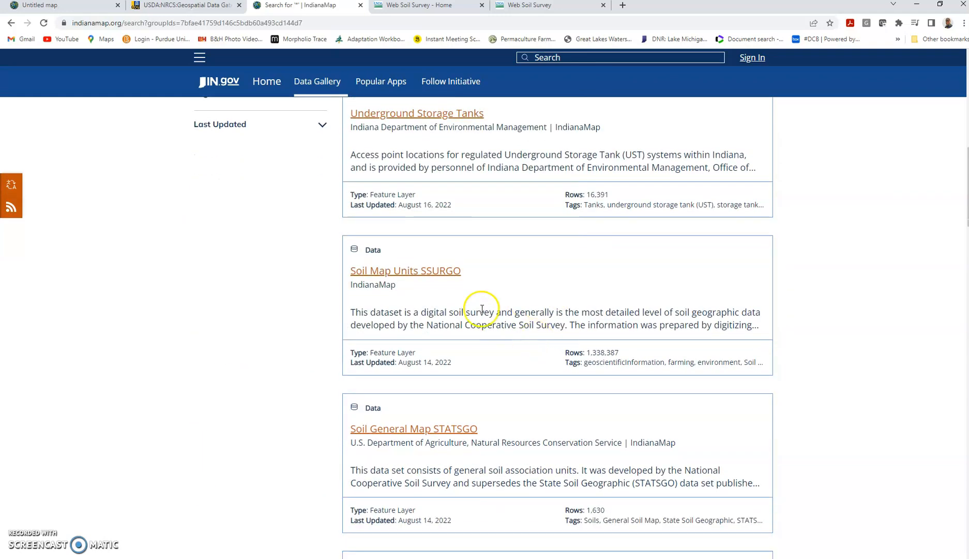
scroll(571, 427, "down", 3)
scroll(571, 427, "down", 2)
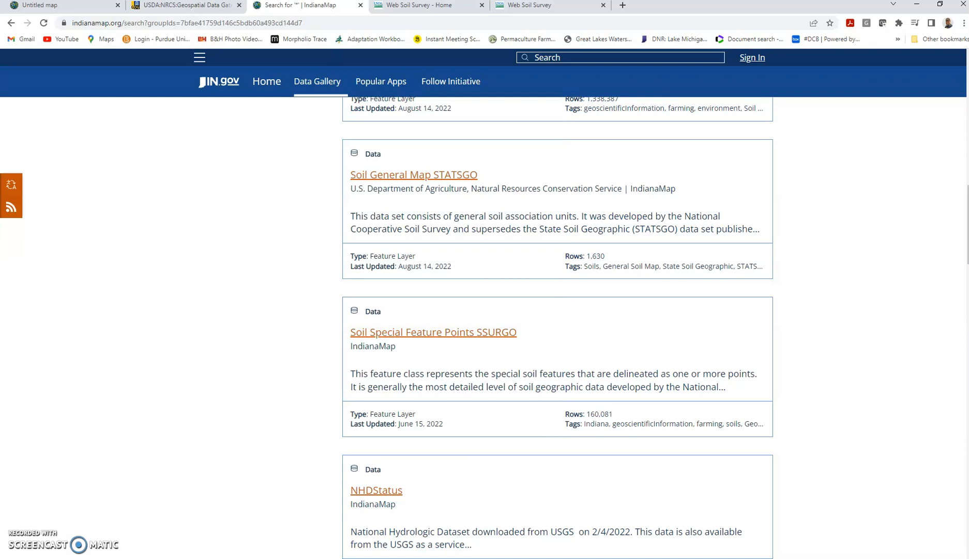
Switch to the MyProject1 map in ArcGIS Pro and start adding data from ArcGIS Online.
mouse_move(411, 558)
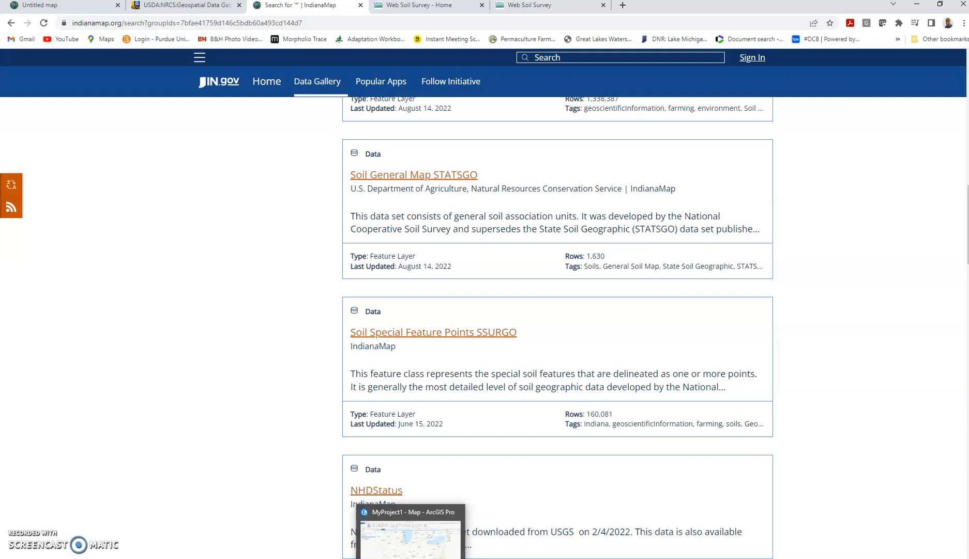
left_click(411, 558)
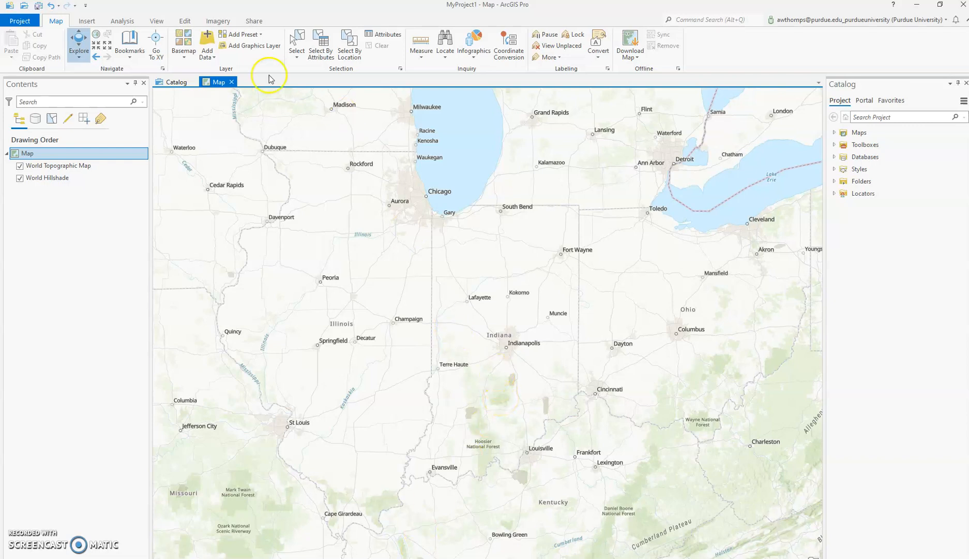
left_click(212, 42)
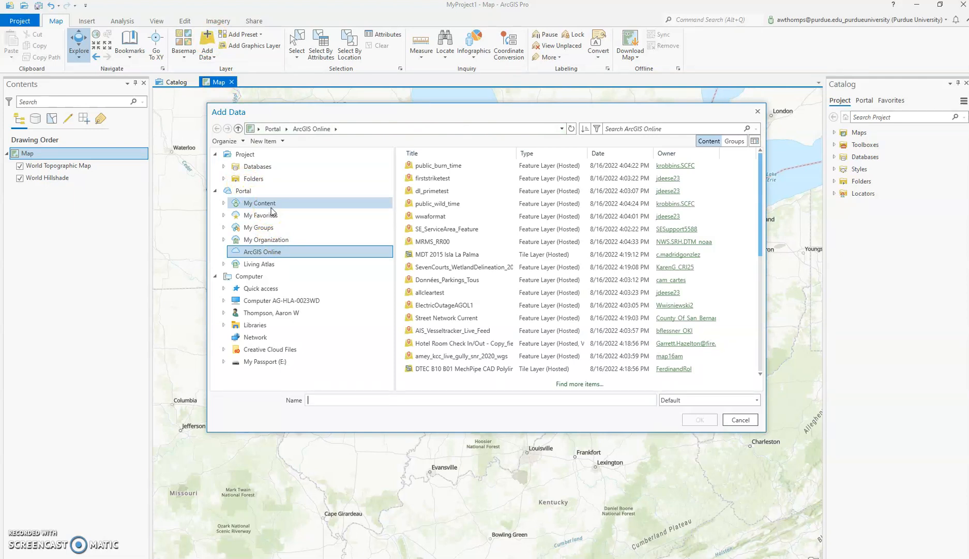
left_click(272, 263)
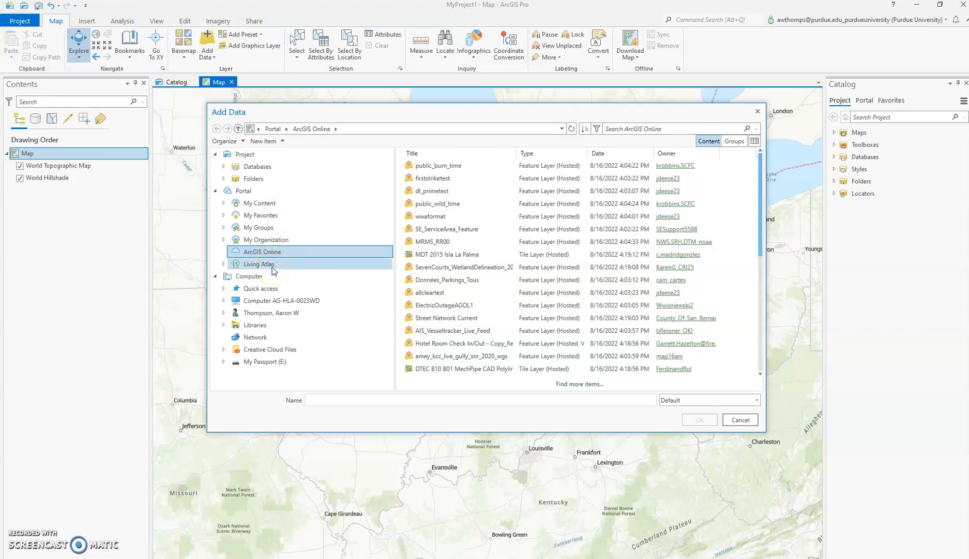
left_click(280, 240)
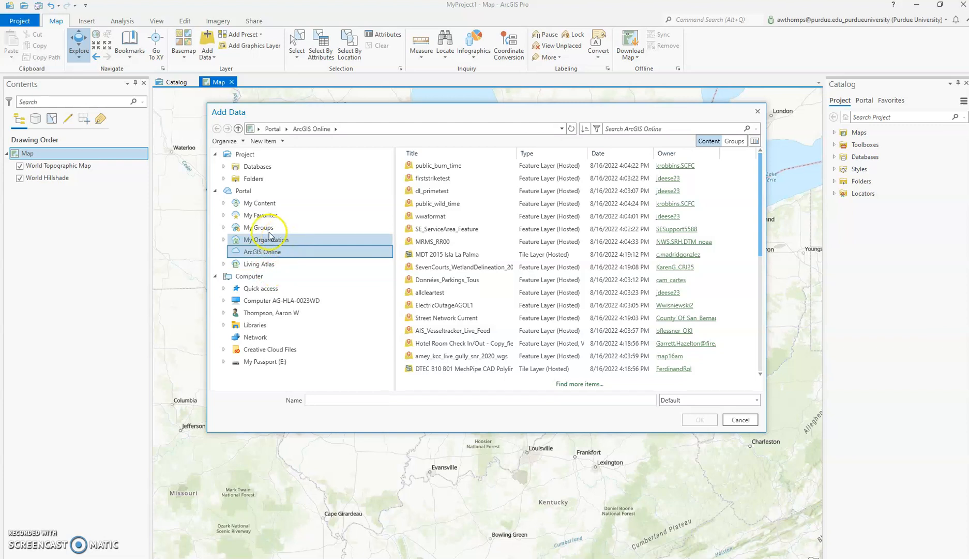
left_click(269, 234)
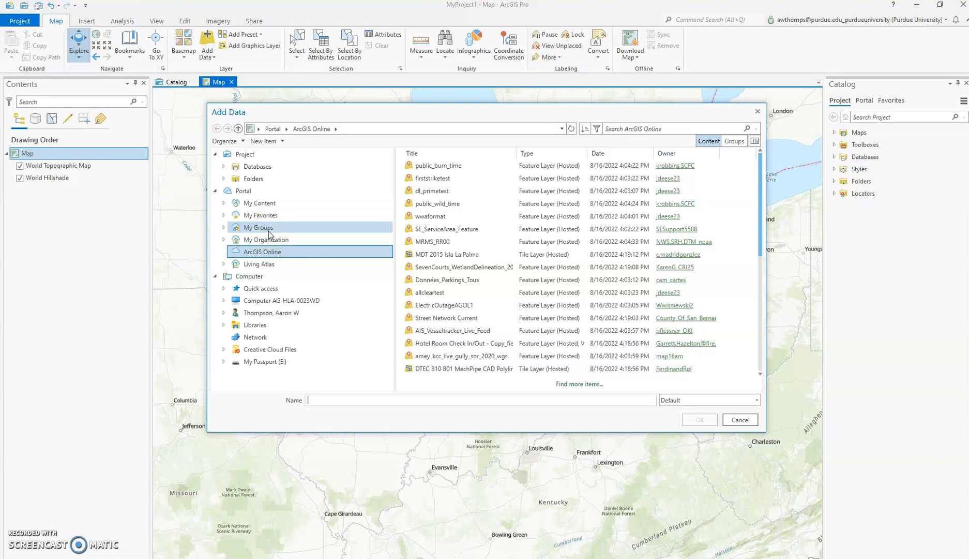
left_click(268, 219)
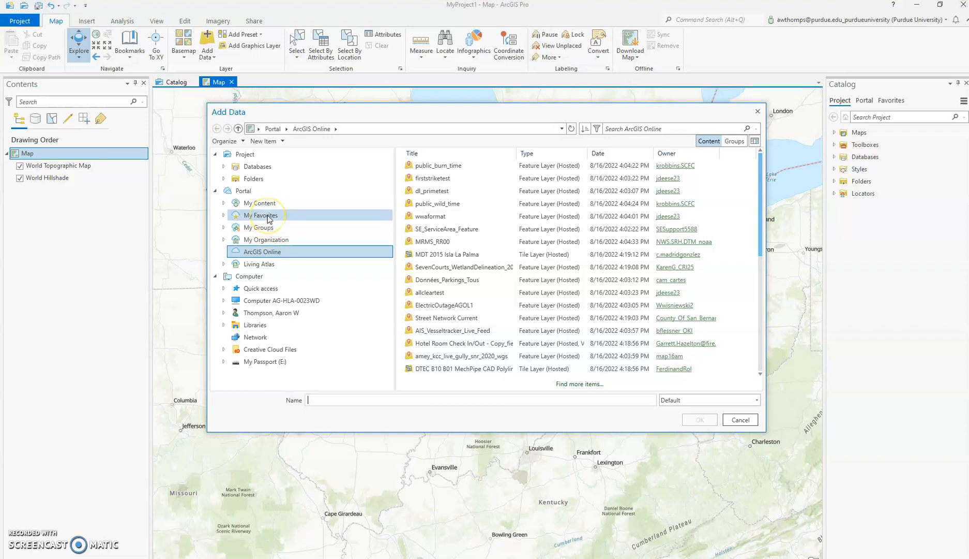
left_click(269, 219)
left_click(274, 253)
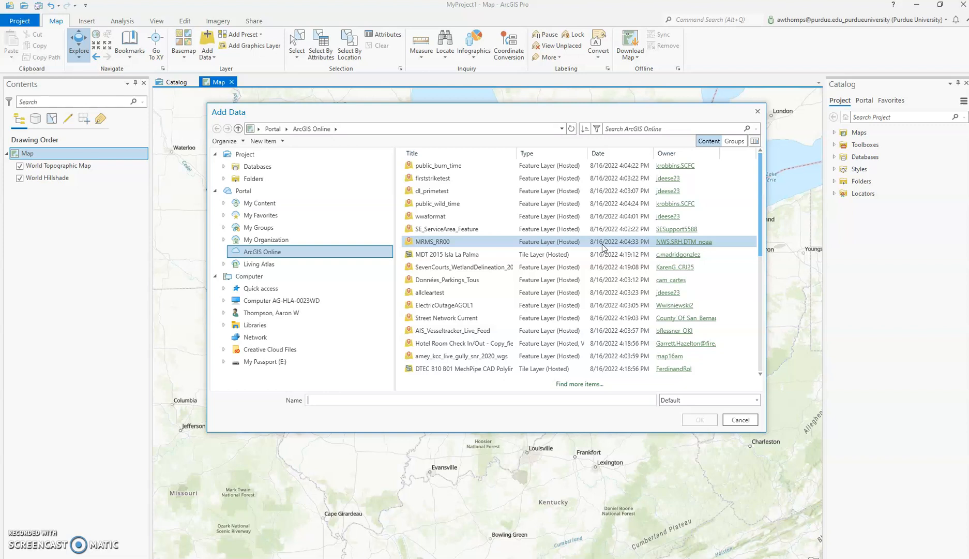
Search ArcGIS Online for Indiana and widen the Title column to show the full layer names.
left_click(652, 130)
type("Indiana")
key("Return")
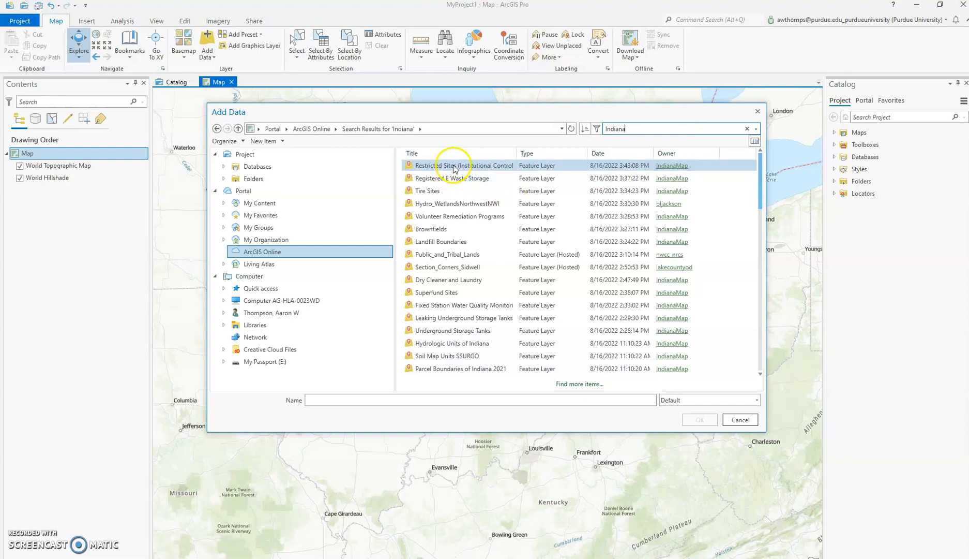
left_click_drag(517, 153, 547, 156)
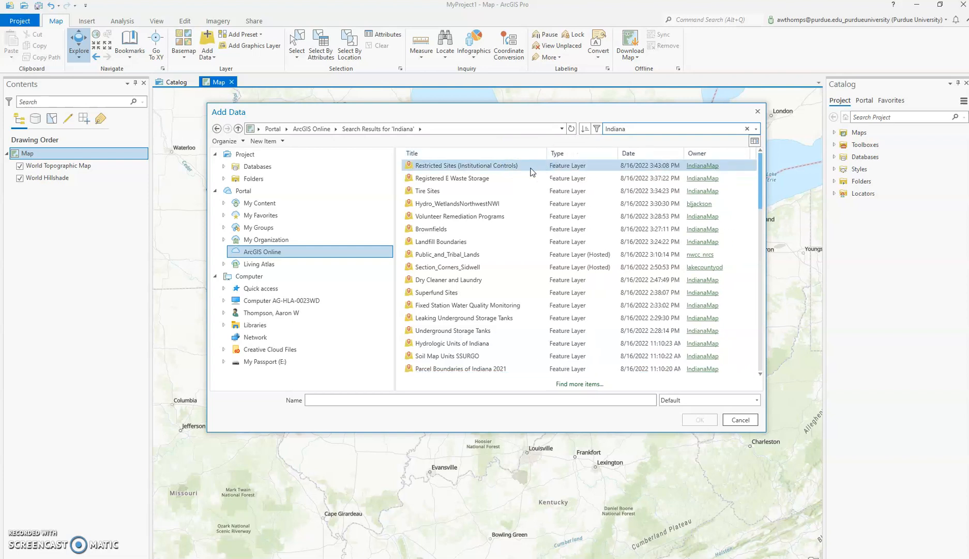
Open the owner profile of the Restricted Sites layer and look through its item gallery.
left_click(711, 166)
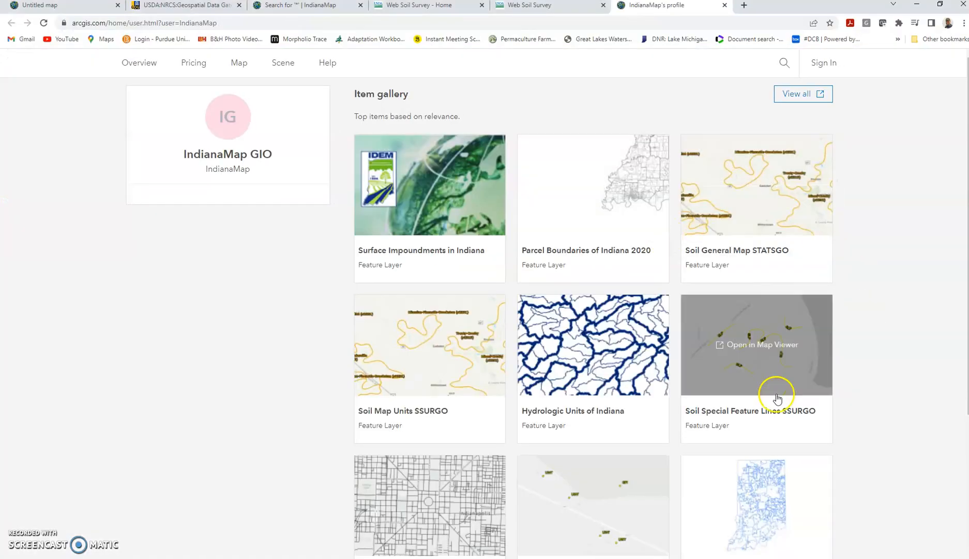
scroll(765, 393, "down", 5)
scroll(773, 377, "up", 4)
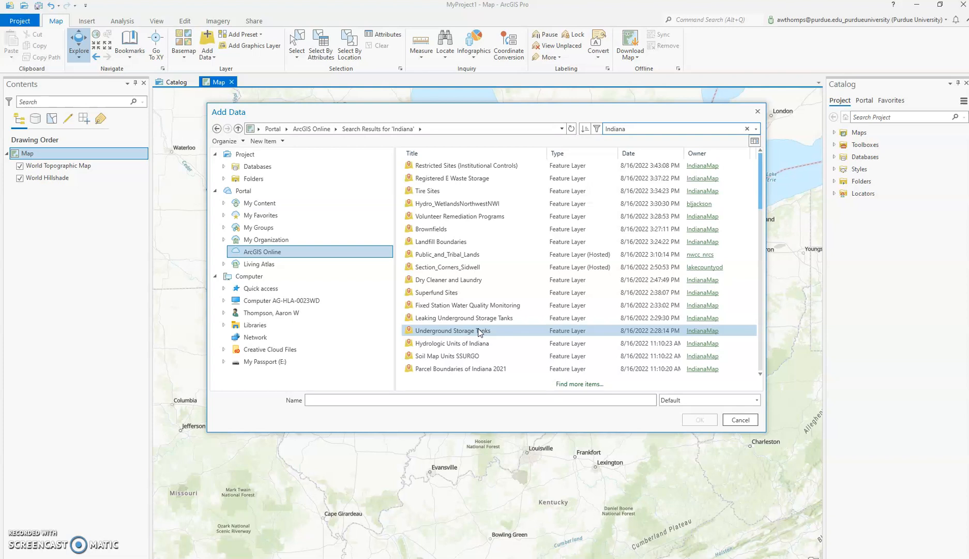
Look through the Indiana search results for available layers, owners and update dates.
scroll(480, 332, "down", 2)
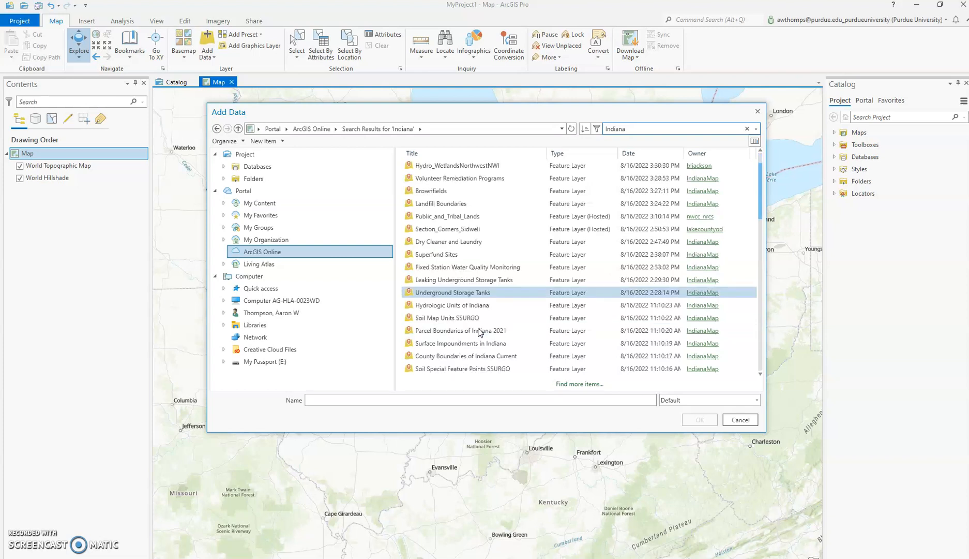
left_click(486, 356)
scroll(485, 361, "down", 1)
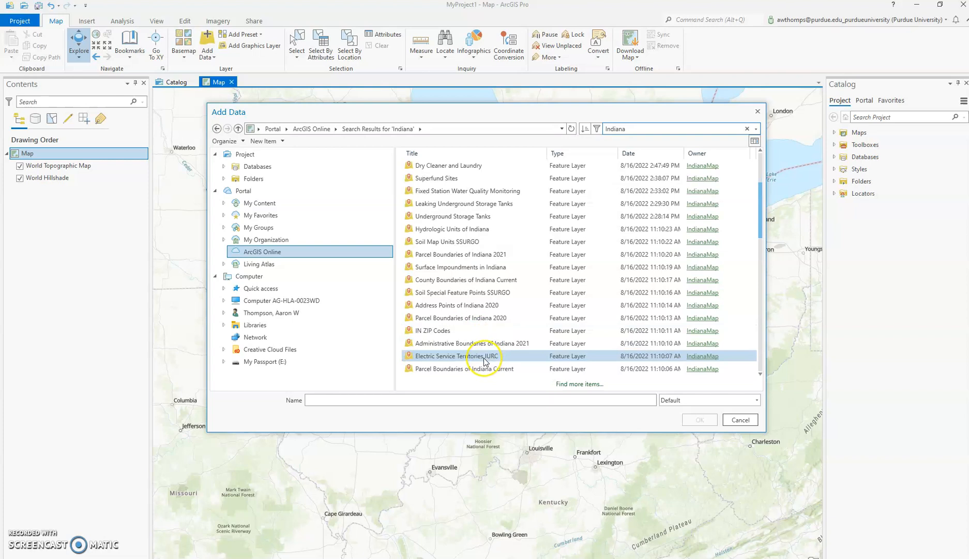
scroll(485, 360, "down", 4)
scroll(485, 361, "down", 2)
scroll(486, 360, "down", 8)
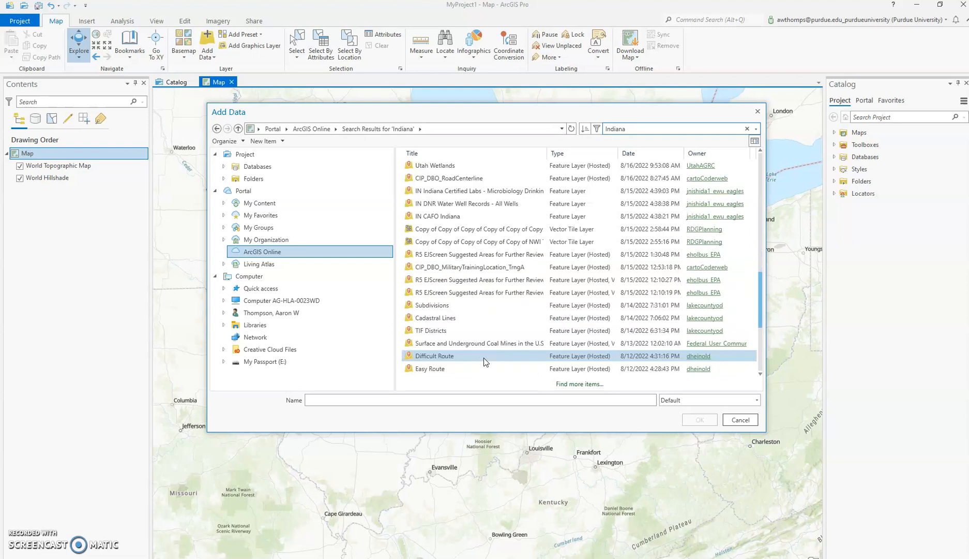
Narrow the ArcGIS Online search to Indiana Parks and add the Indianapolis Parks layer to the map.
left_click(662, 127)
type("Parks")
key("Return")
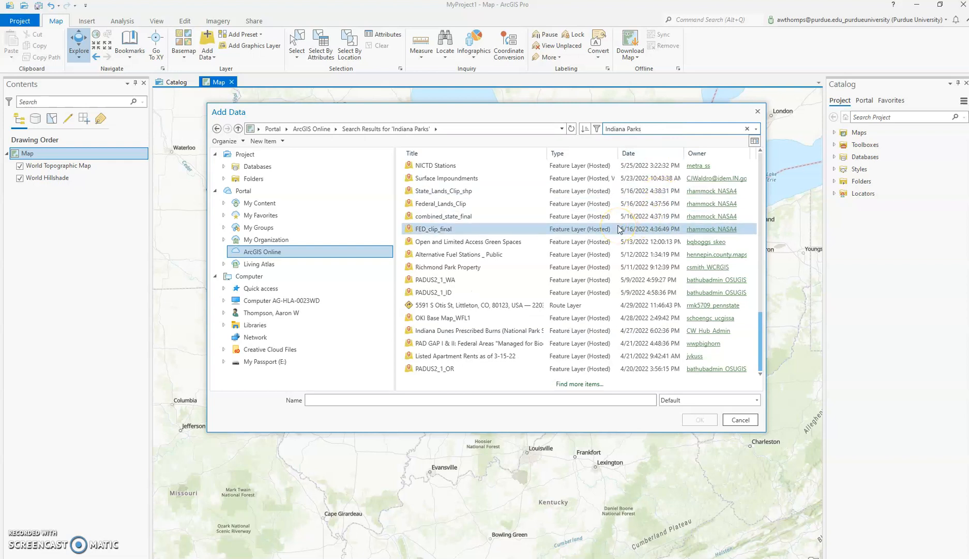
scroll(679, 253, "up", 5)
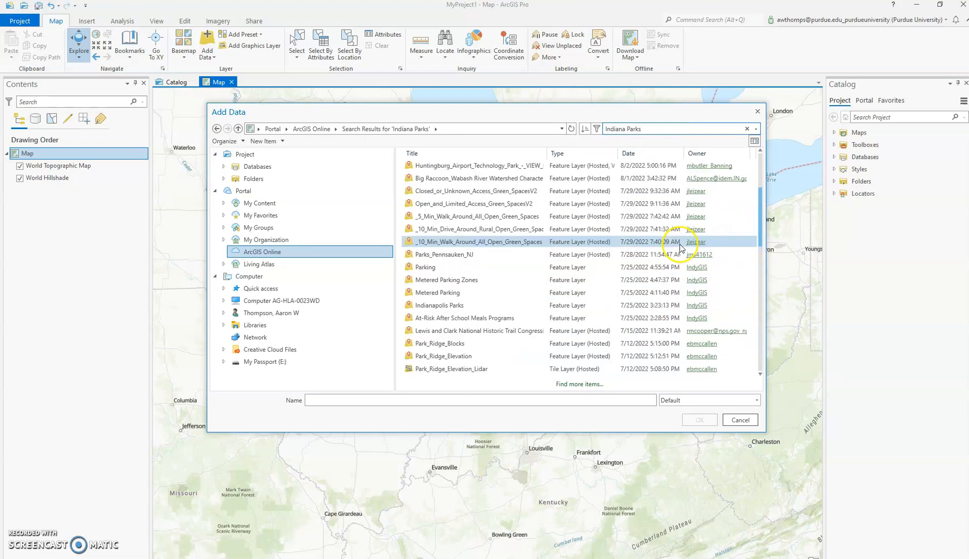
scroll(680, 249, "up", 3)
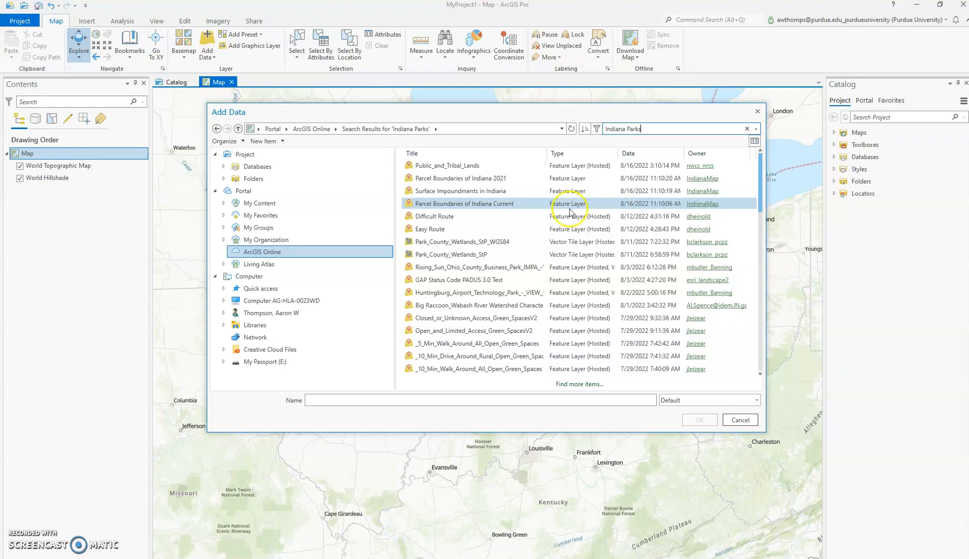
scroll(517, 310, "down", 3)
left_click(507, 363)
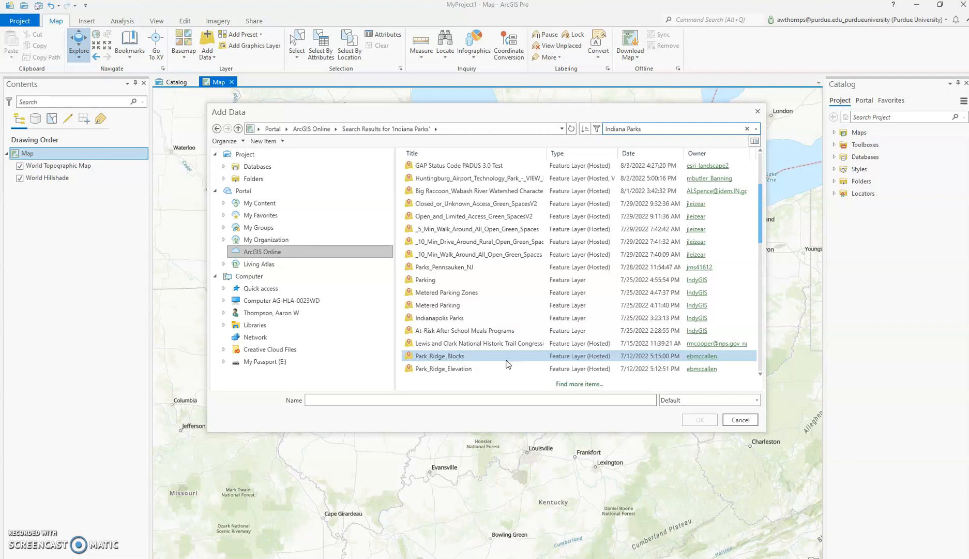
left_click(498, 362)
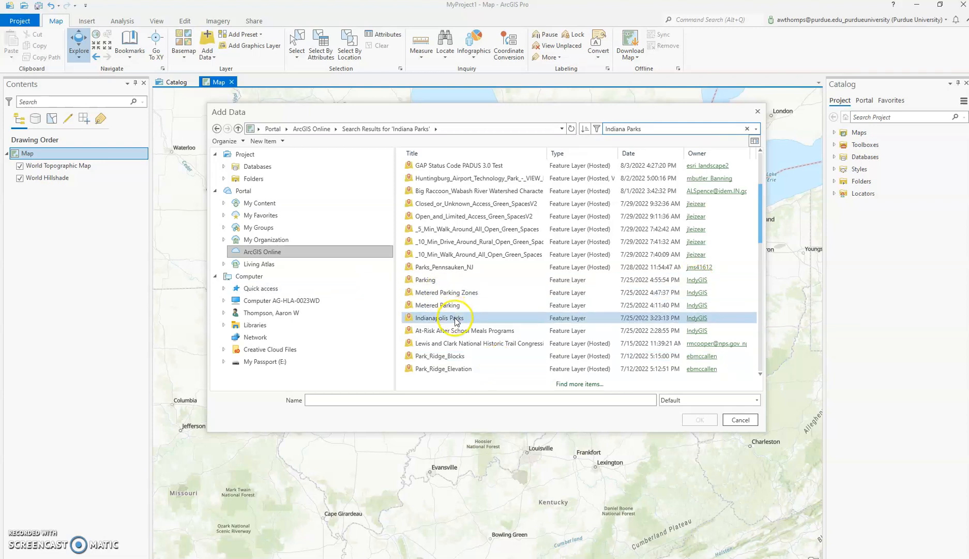
left_click(445, 318)
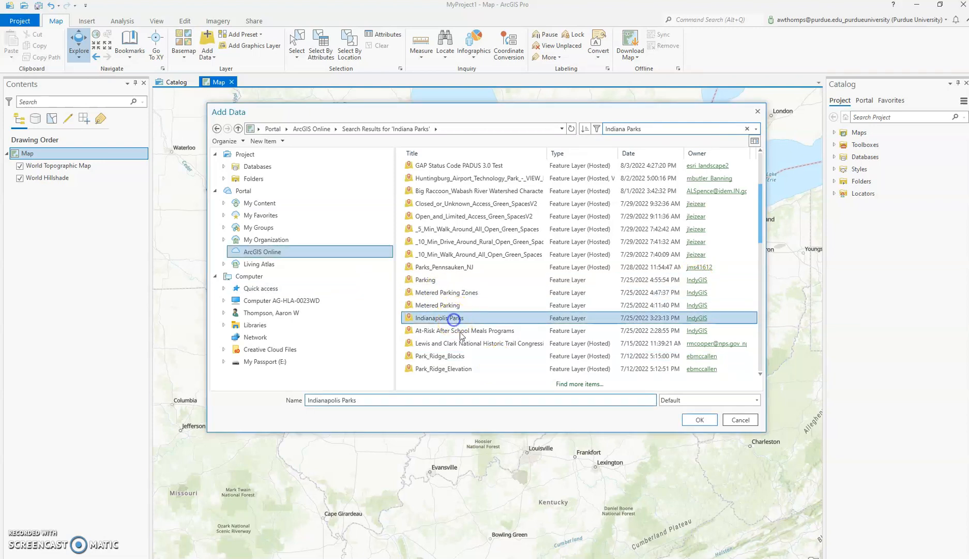
left_click(698, 421)
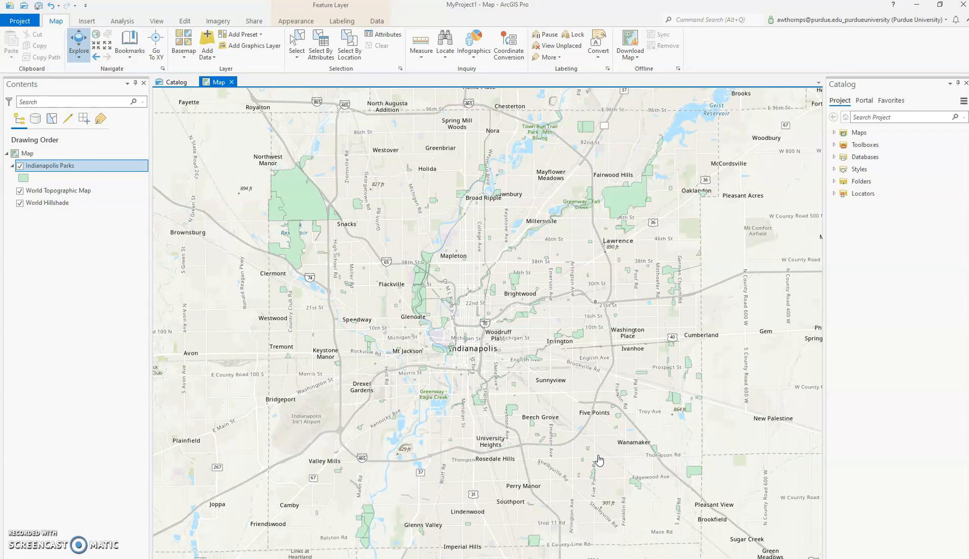
Inspect the attributes of Eagle Creek Park and South Grove Golf Course in the Indianapolis Parks layer.
left_click(317, 209)
scroll(282, 305, "down", 2)
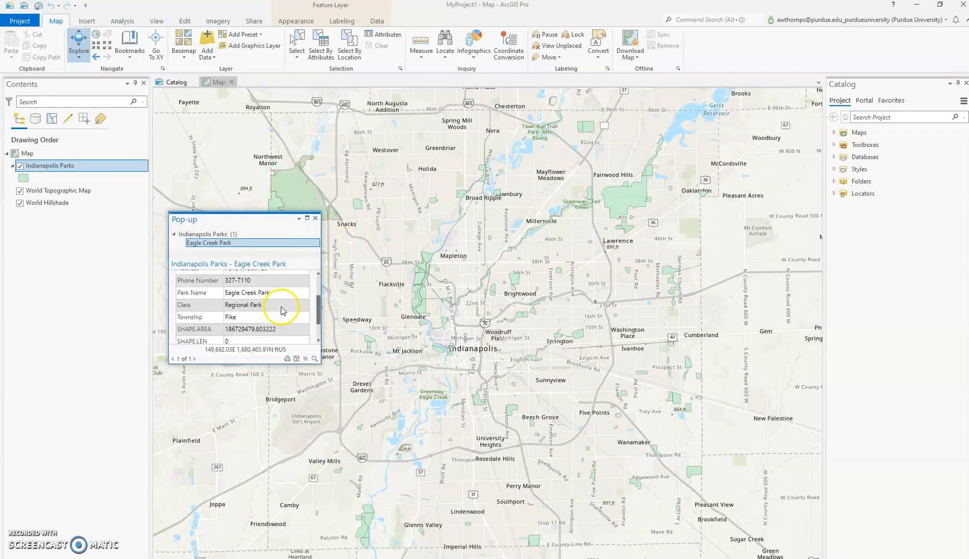
left_click(423, 304)
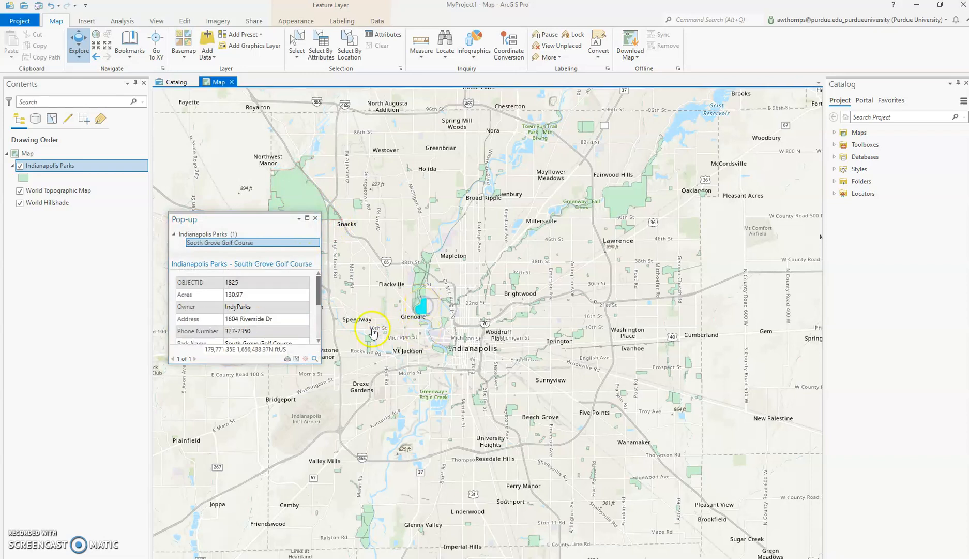
scroll(280, 324, "down", 3)
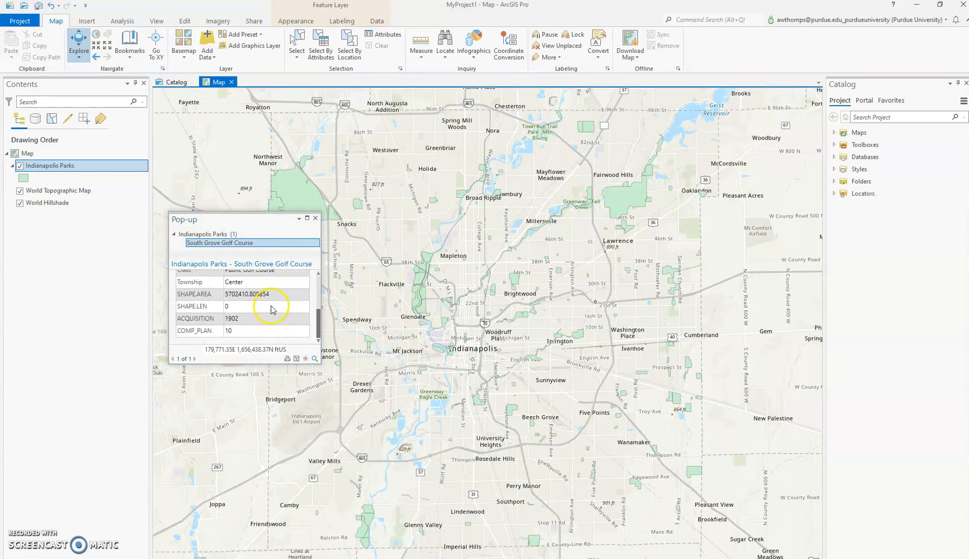